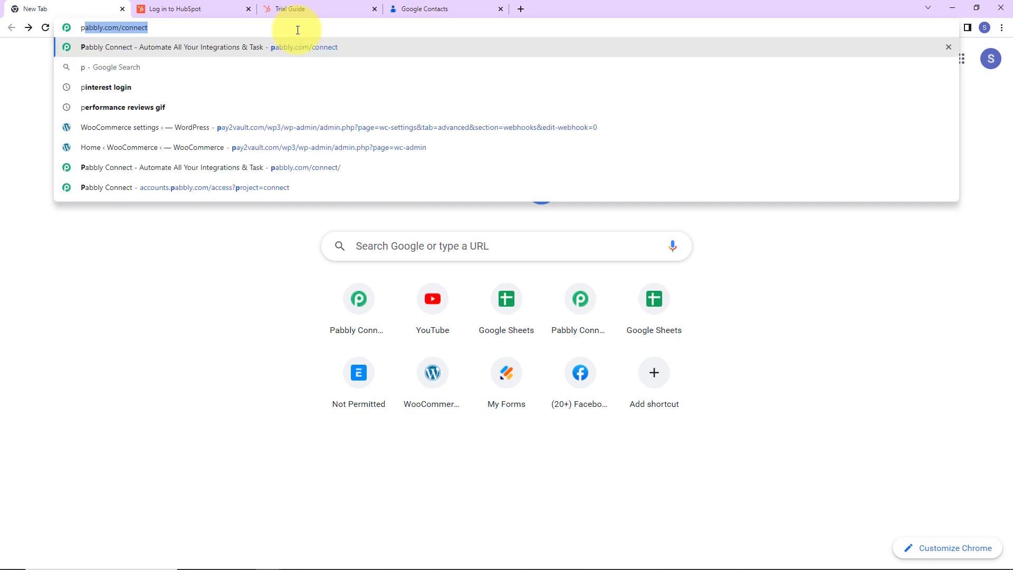
Go to pabbly.com/connect, sign in and access the Pabbly Connect dashboard.
key(Return)
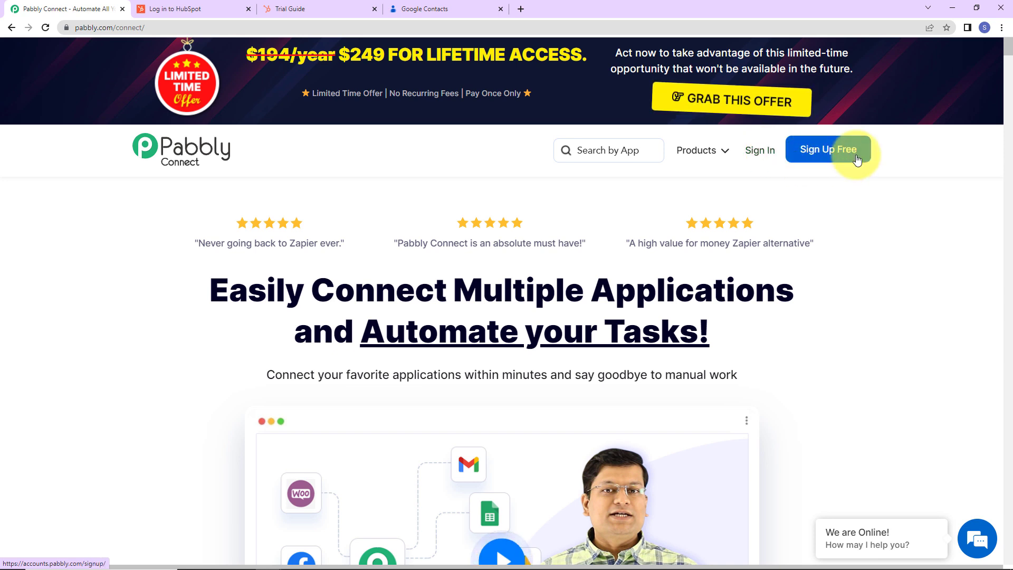
click(773, 156)
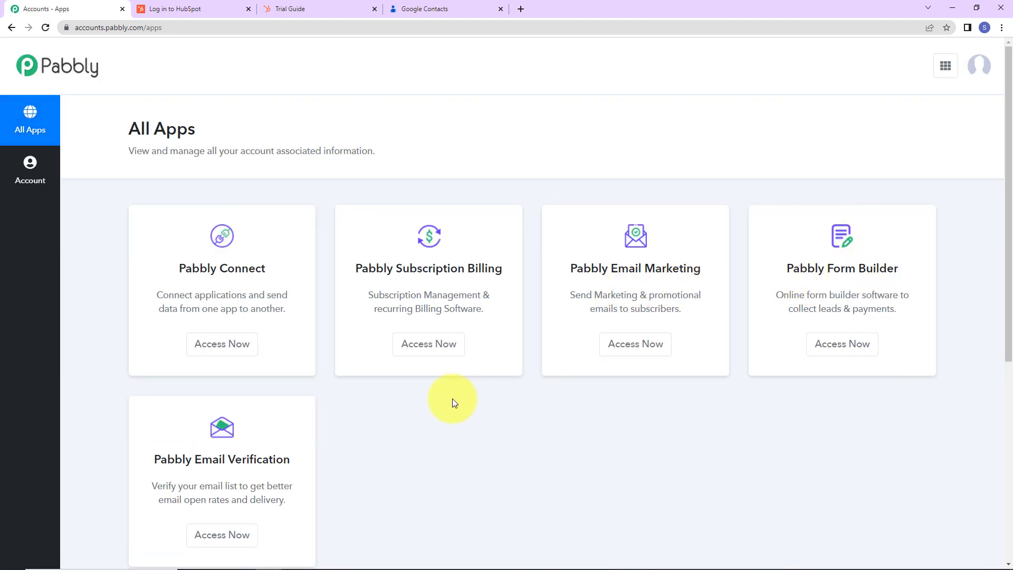
click(232, 344)
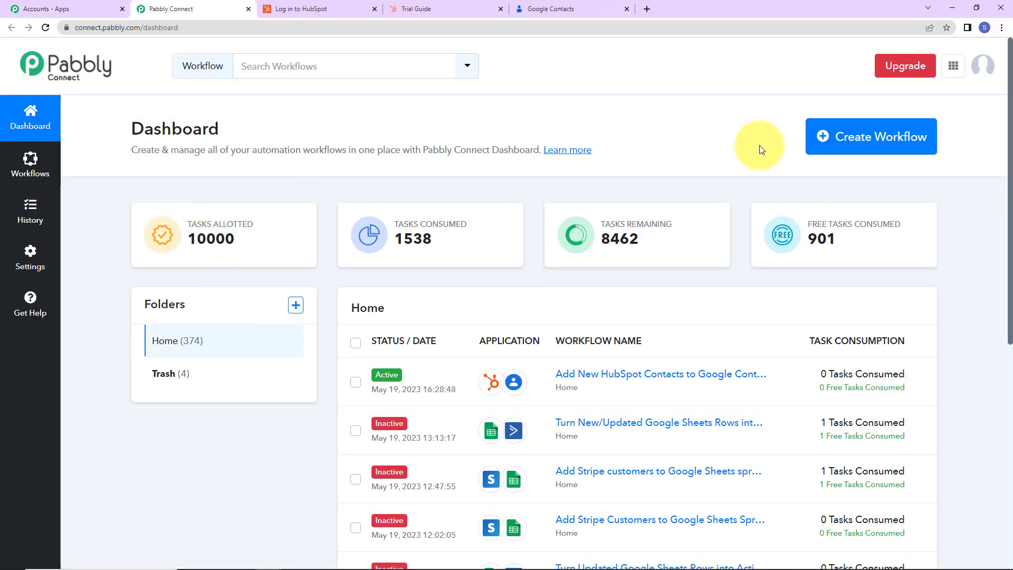
Create a workflow named "Add New HubSpot Contacts to Google Contacts".
click(864, 151)
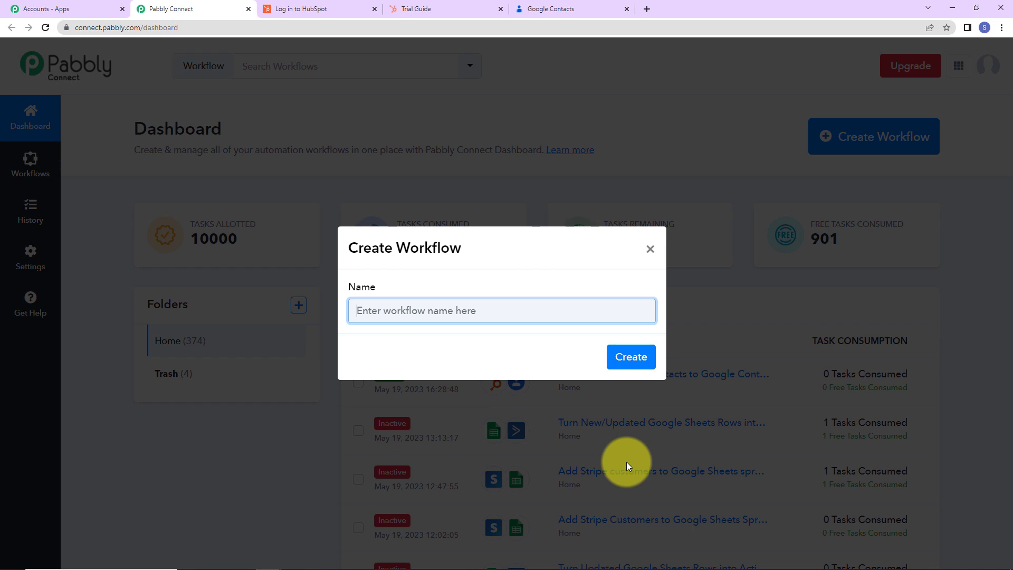
text(Add New HubSpot Contacts to Google Contacts)
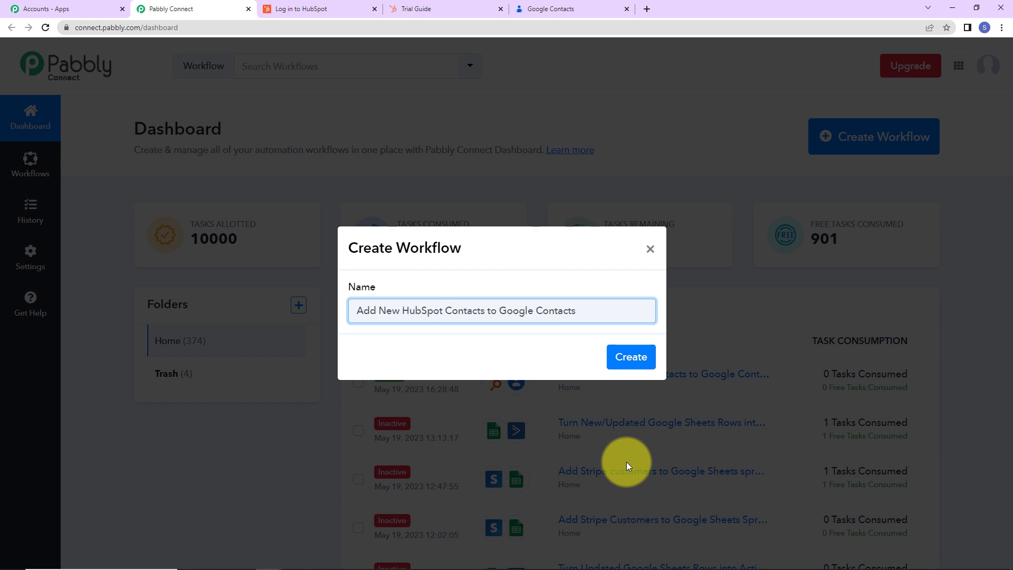
click(631, 355)
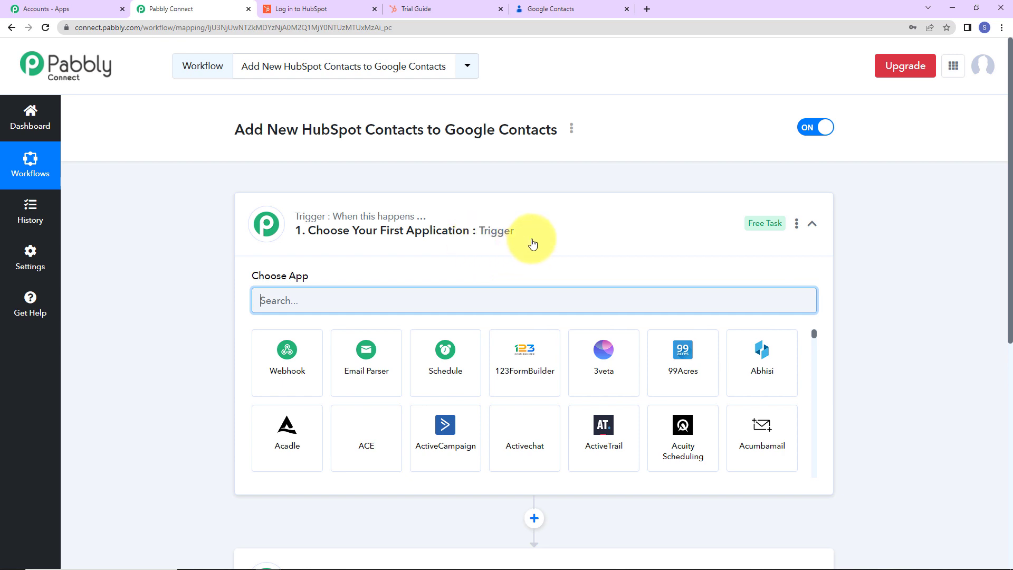
Set the workflow's trigger to HubSpot CRM with the New Contact Added event.
scroll(527, 317, down, 2)
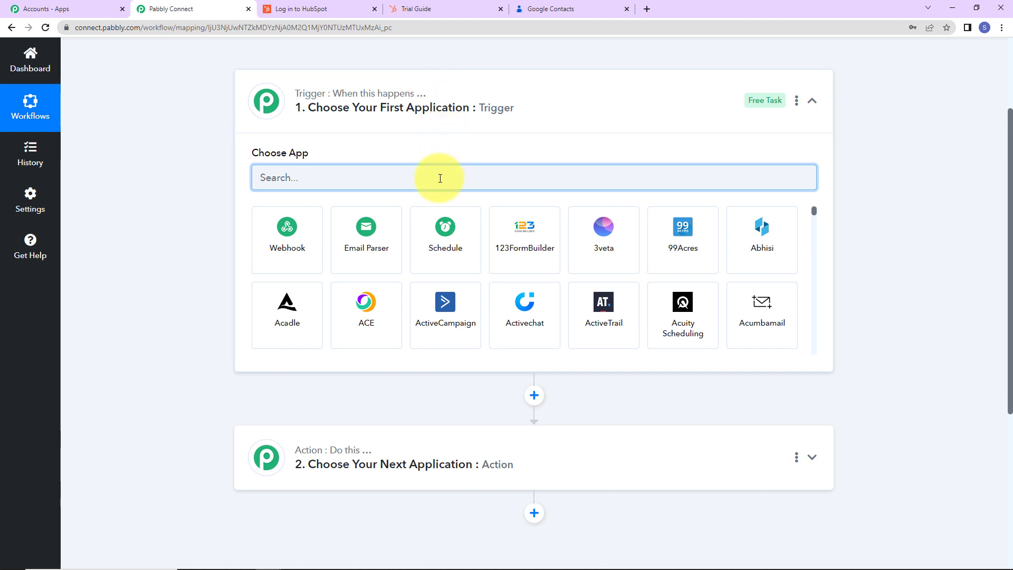
text(hub)
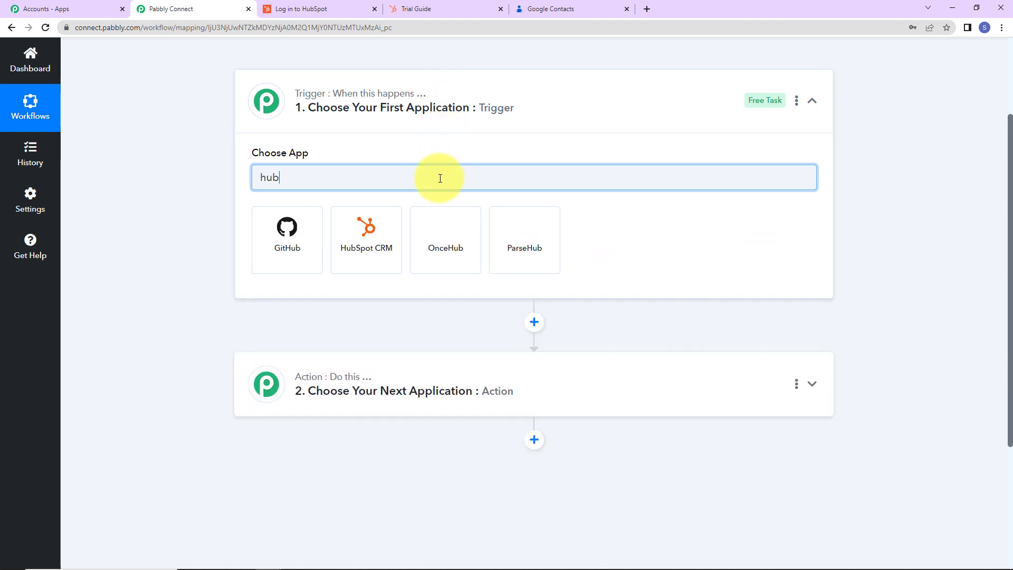
click(373, 243)
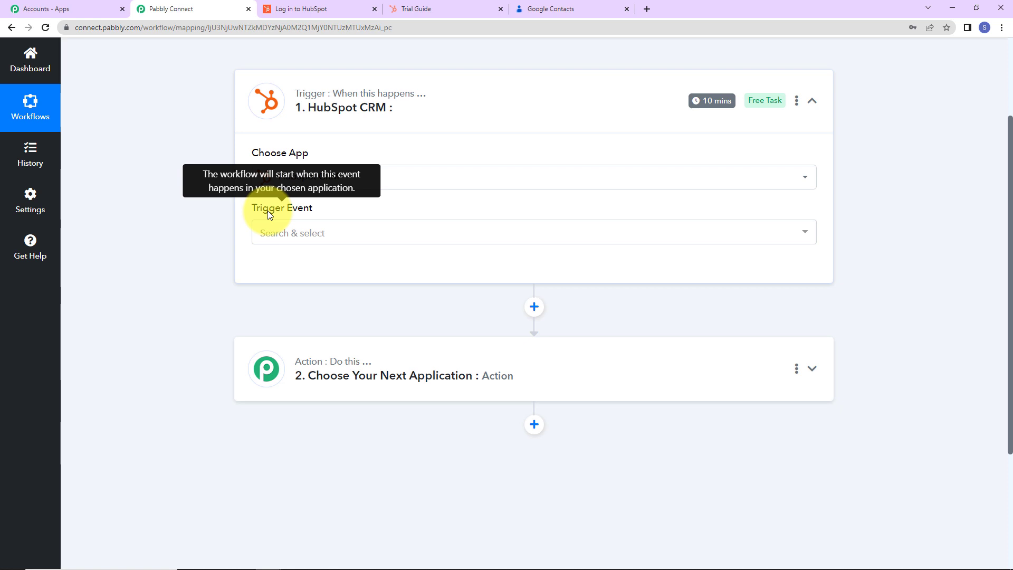
click(280, 235)
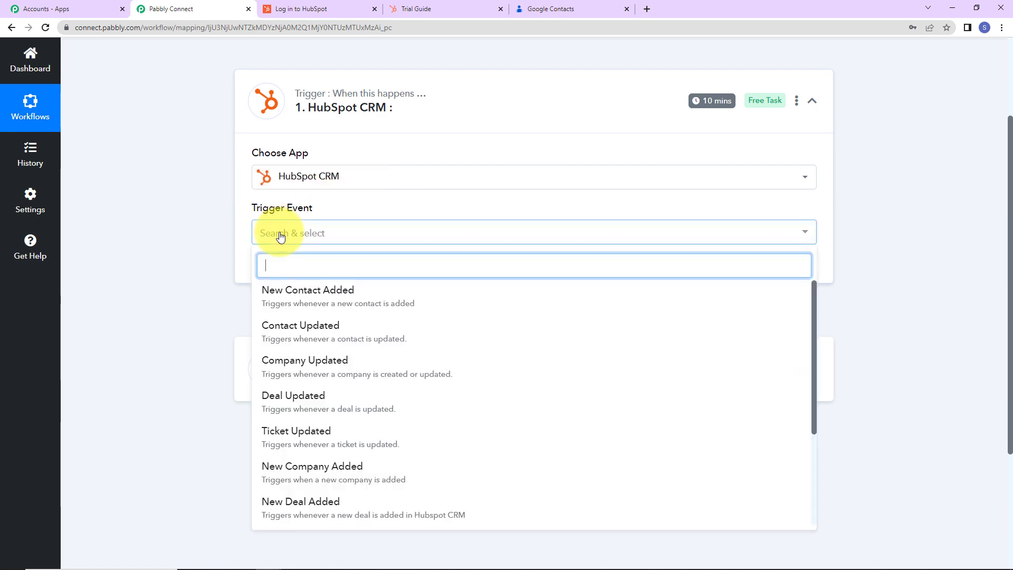
click(289, 304)
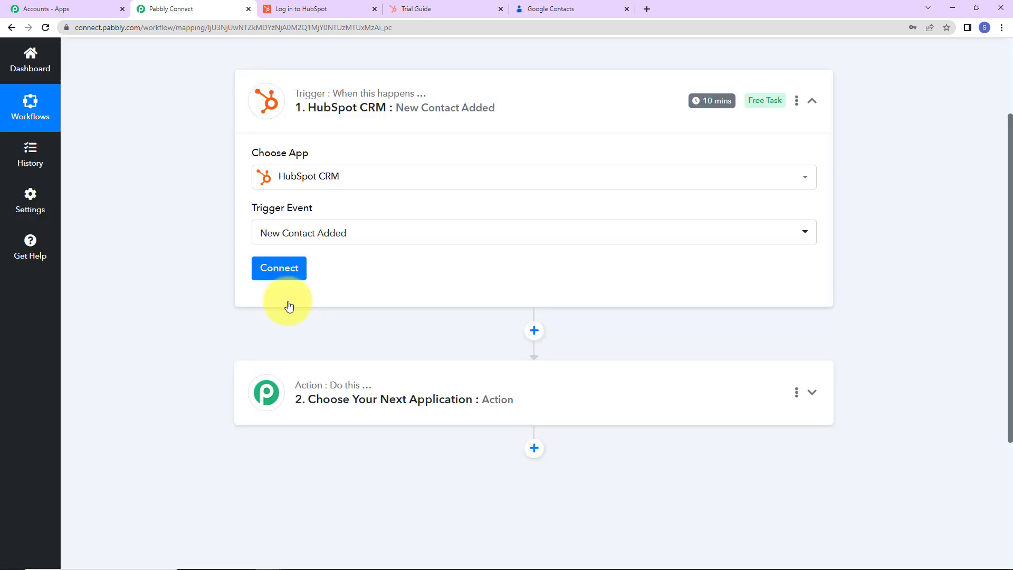
Connect the trigger through a new HubSpot CRM connection, authorising access to the pabbly account.
mouse_move(705, 106)
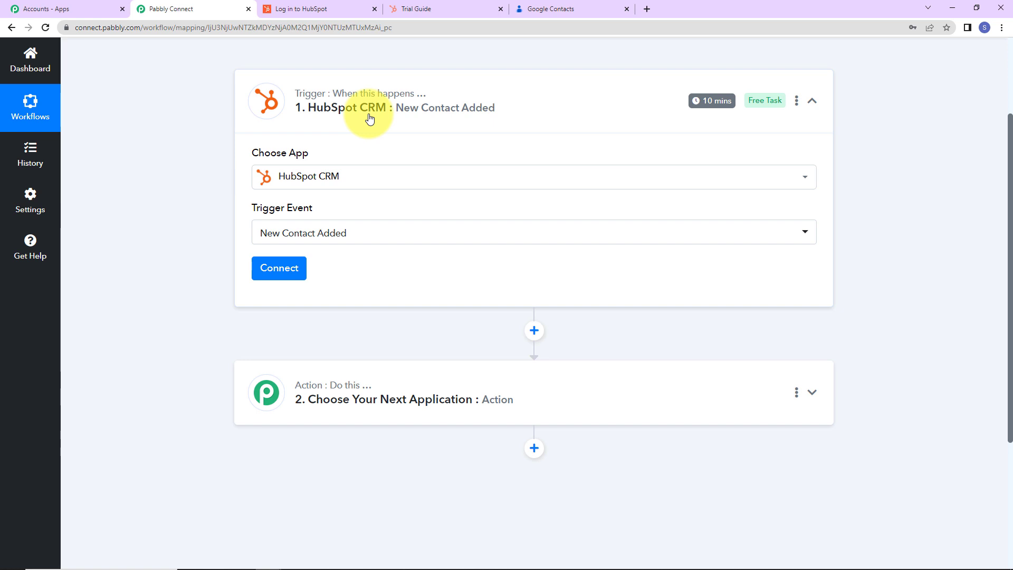
click(299, 267)
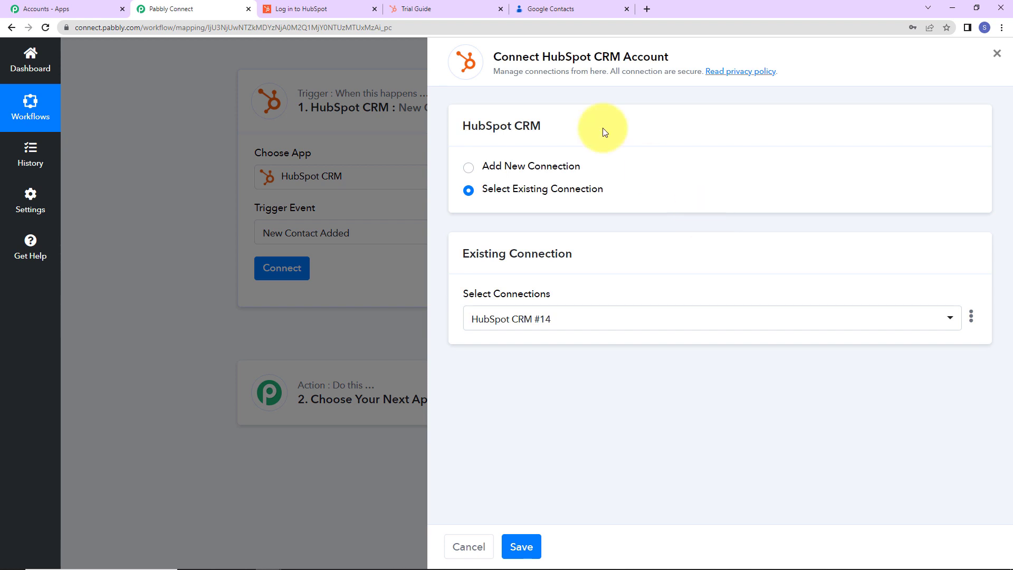
drag(542, 56, 673, 58)
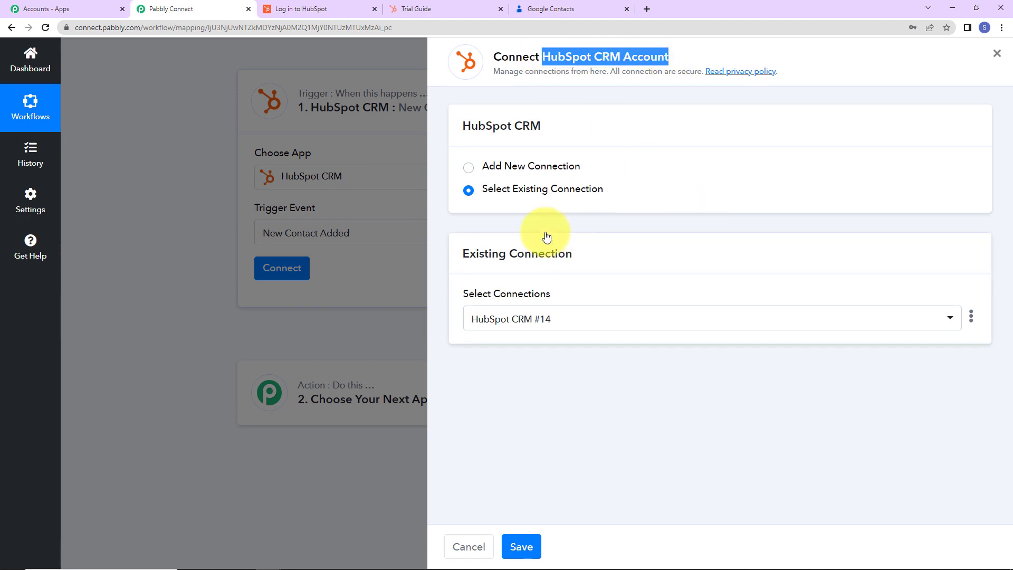
click(468, 168)
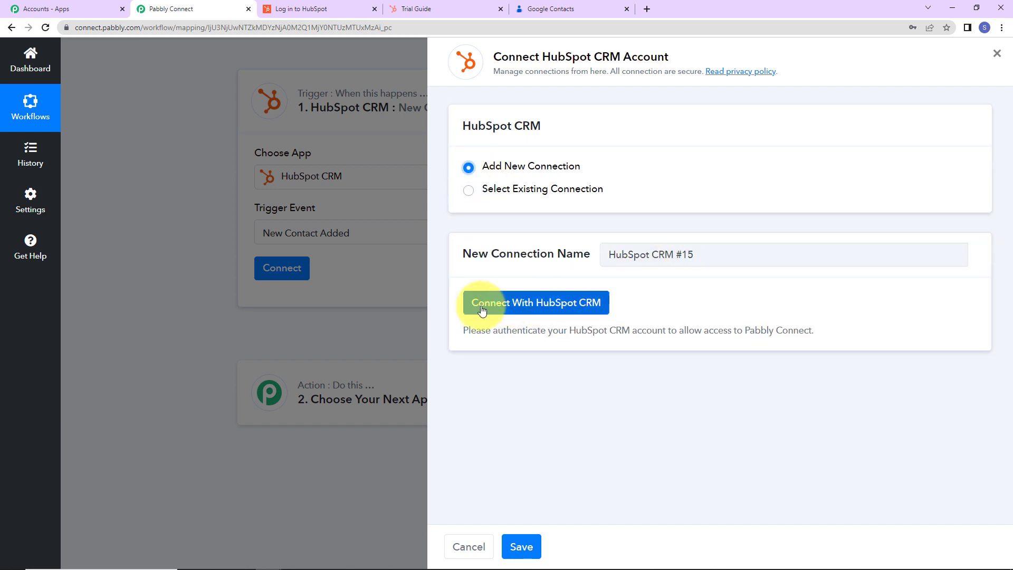
click(545, 304)
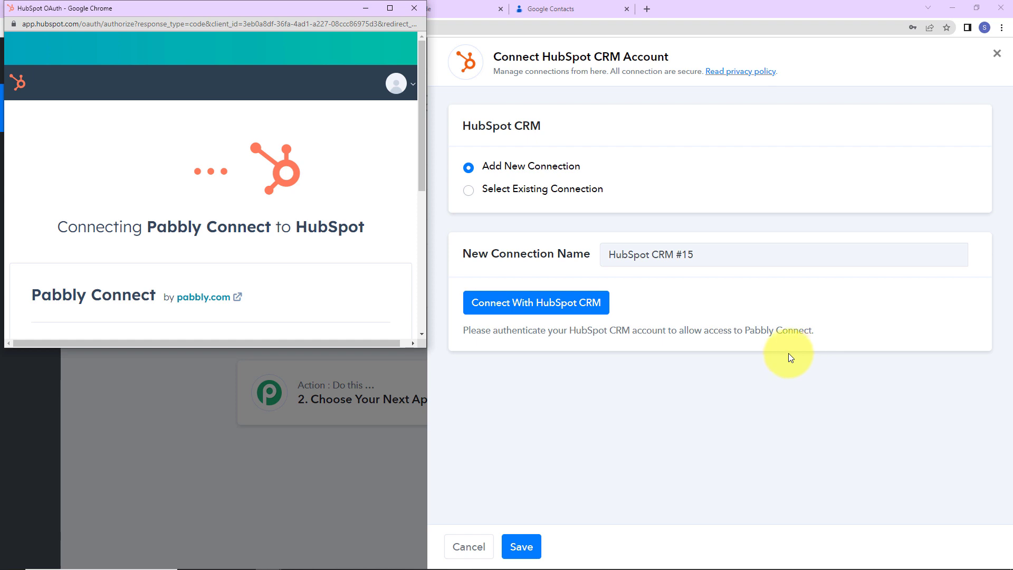
scroll(223, 218, down, 3)
scroll(222, 217, down, 2)
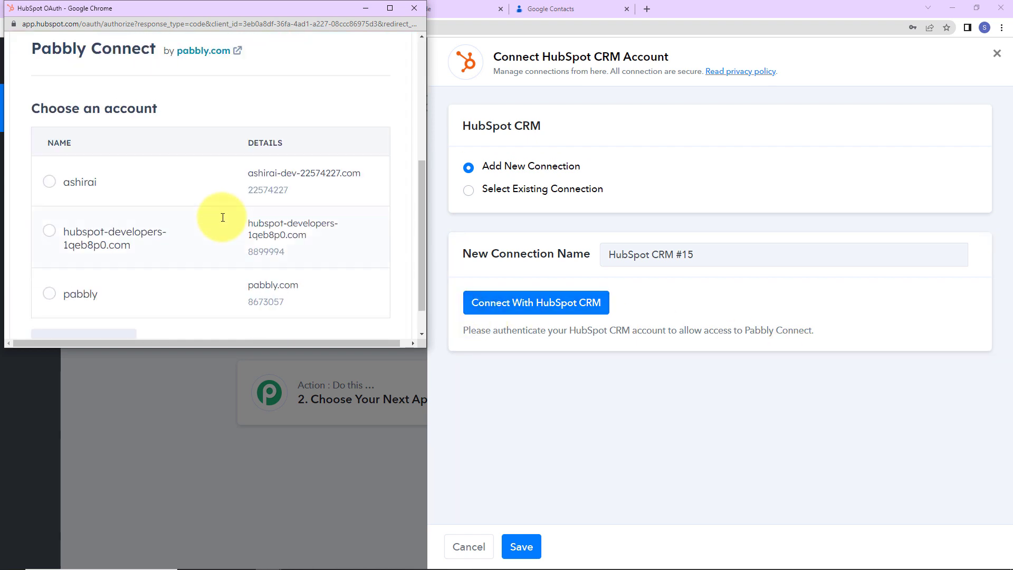
click(47, 293)
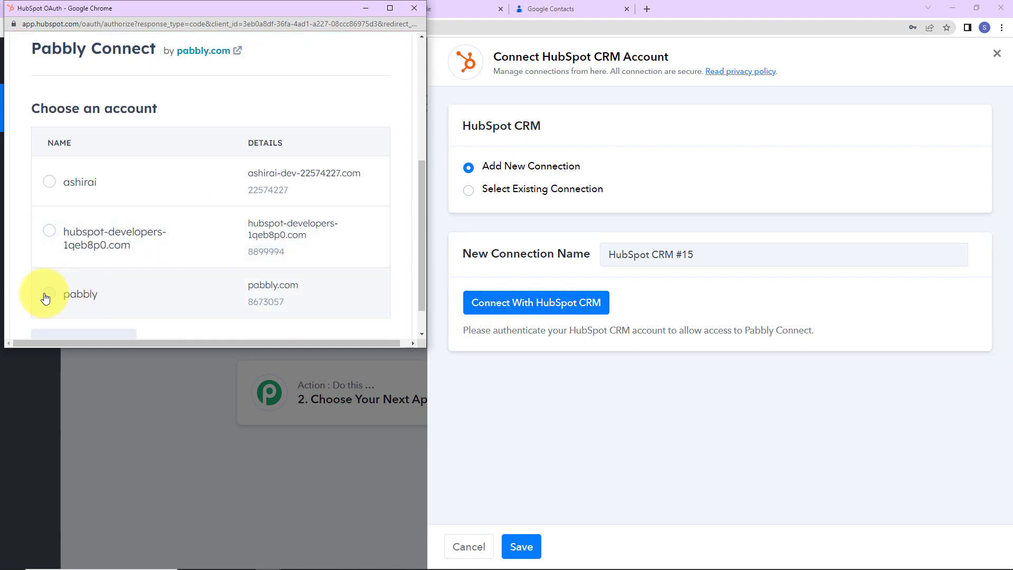
scroll(132, 294, down, 1)
click(122, 312)
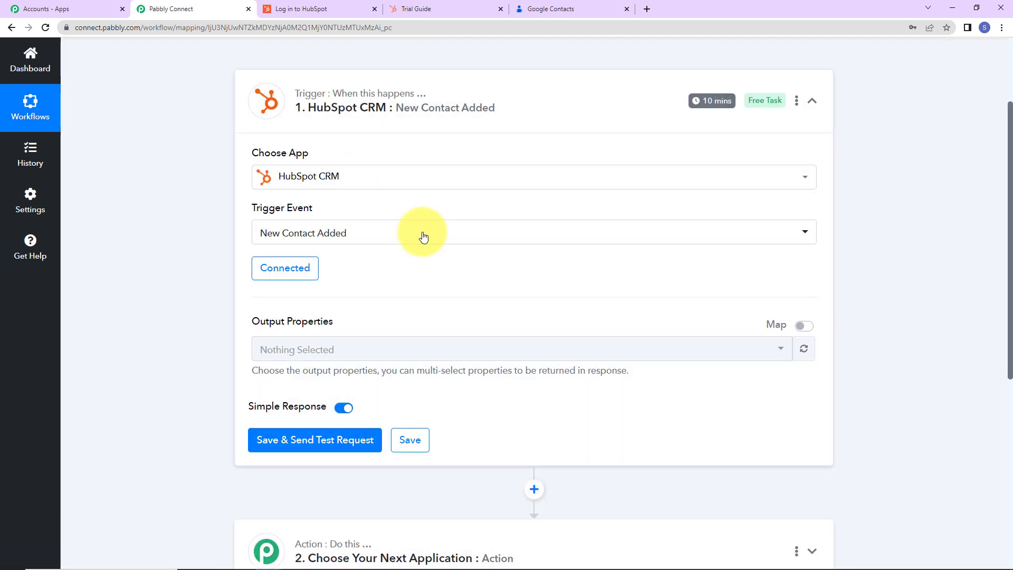
Add First Name and Last Name to the HubSpot trigger's output properties.
scroll(459, 314, down, 2)
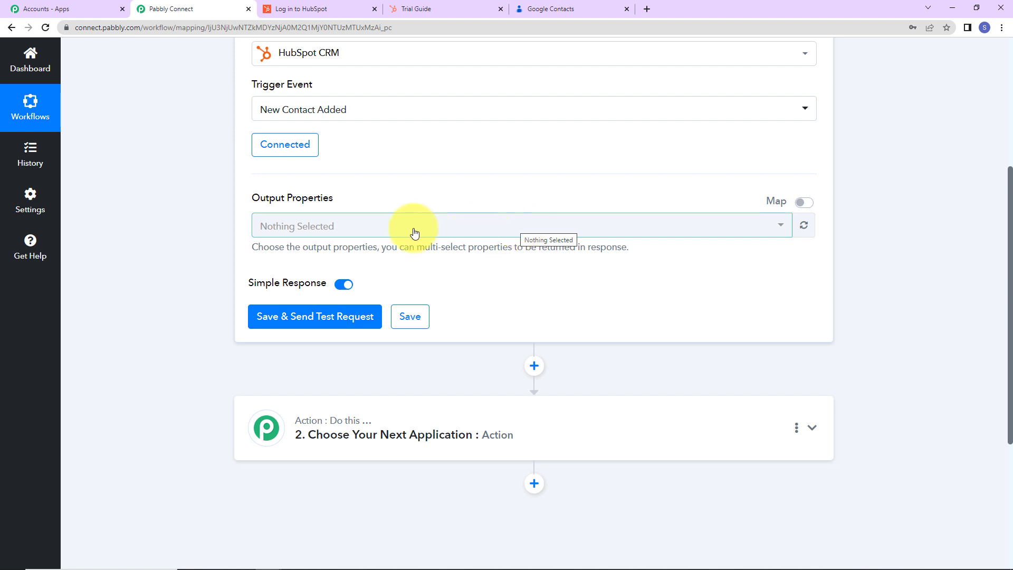
click(358, 232)
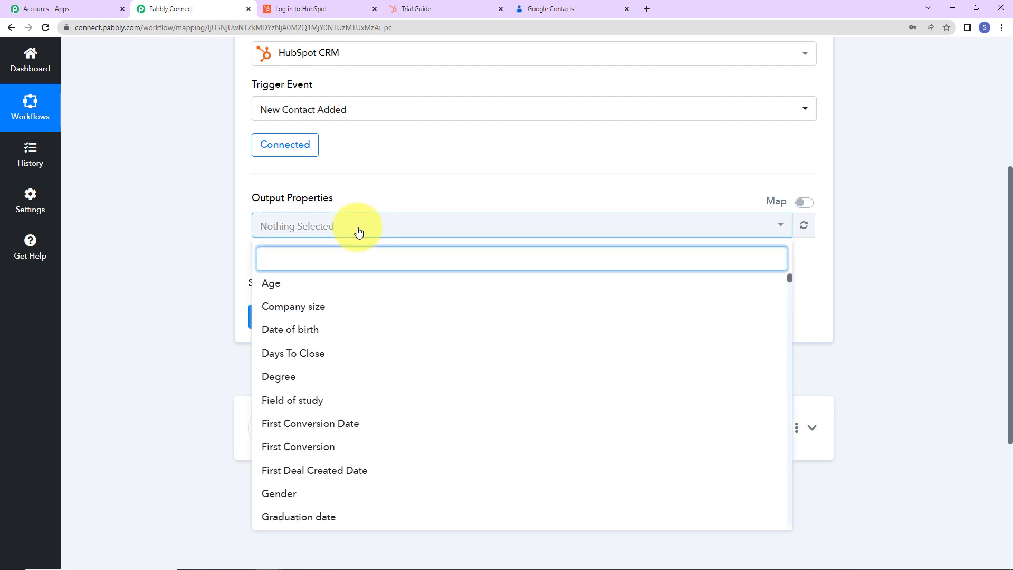
text(first)
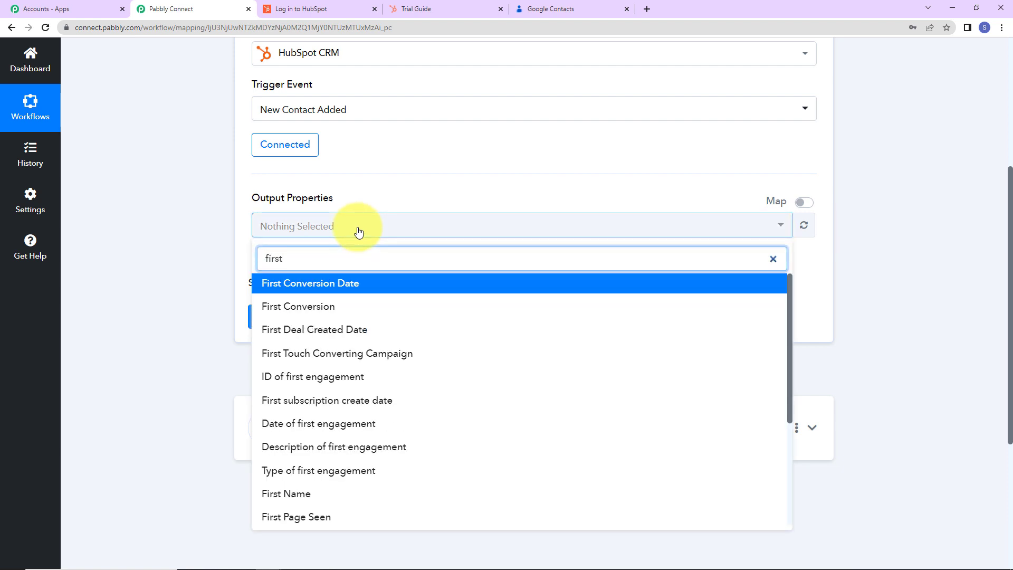
click(307, 493)
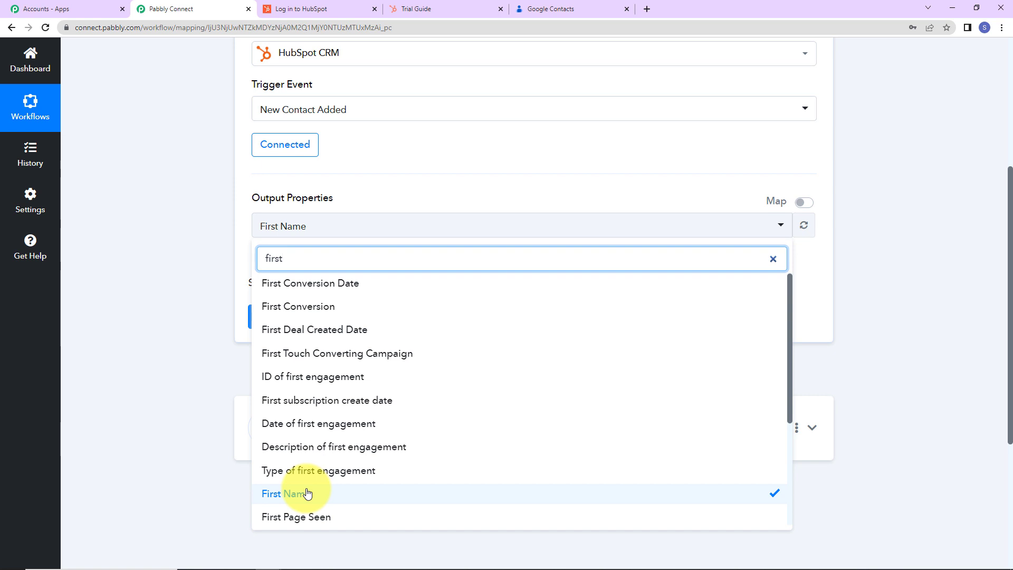
key(BackSpace)
key(BackSpace)
key(BackSpace)
key(BackSpace)
key(BackSpace)
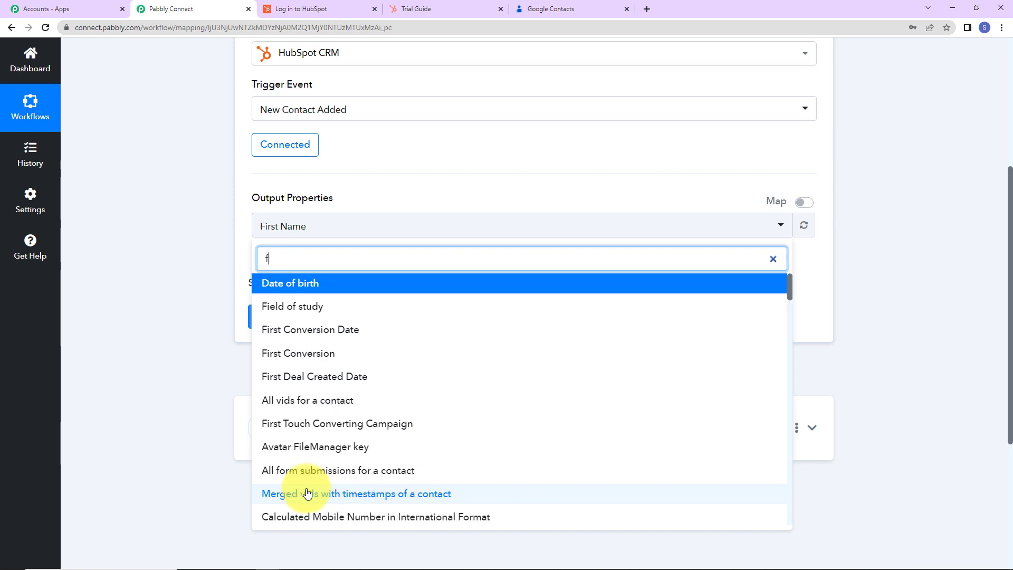
text(last n)
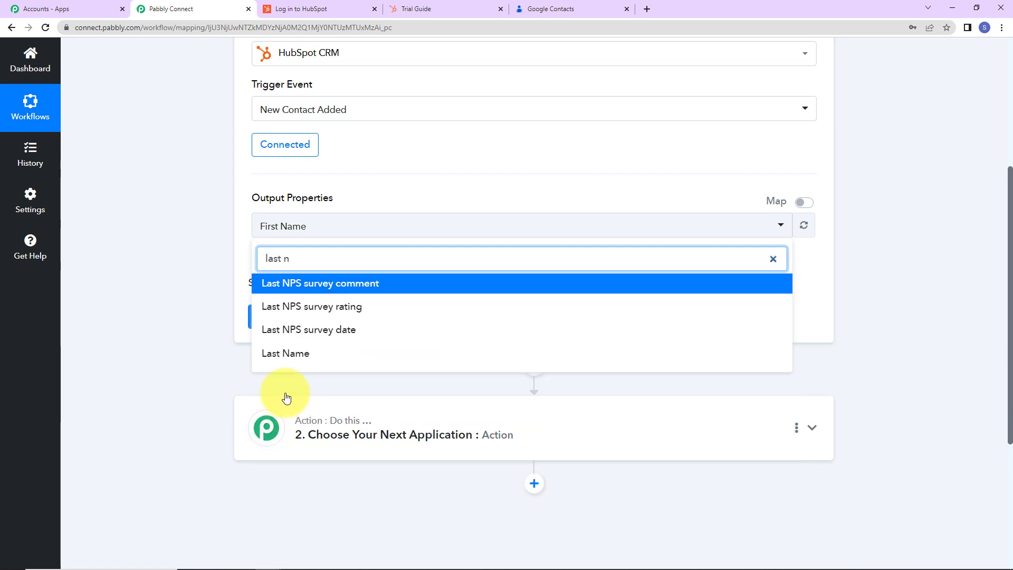
click(289, 358)
Add Phone Number to the trigger's output properties.
key(BackSpace)
key(BackSpace)
key(BackSpace)
key(BackSpace)
key(BackSpace)
key(BackSpace)
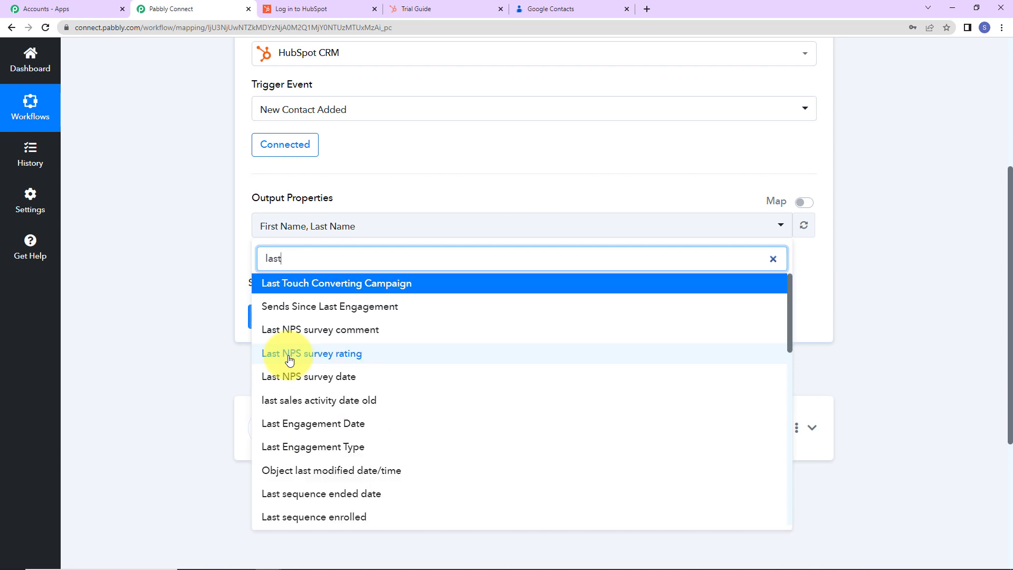
text(phone)
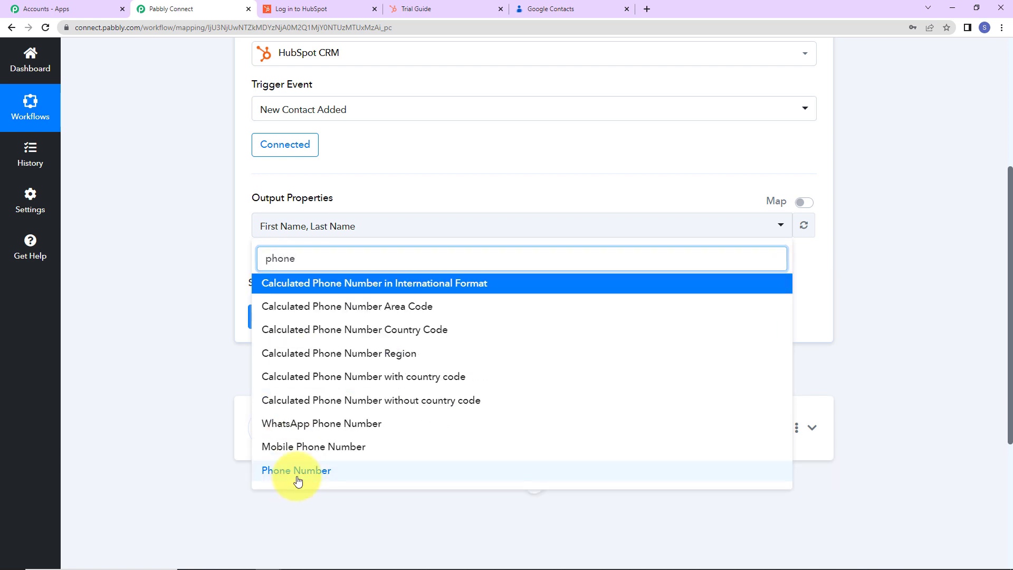
click(297, 478)
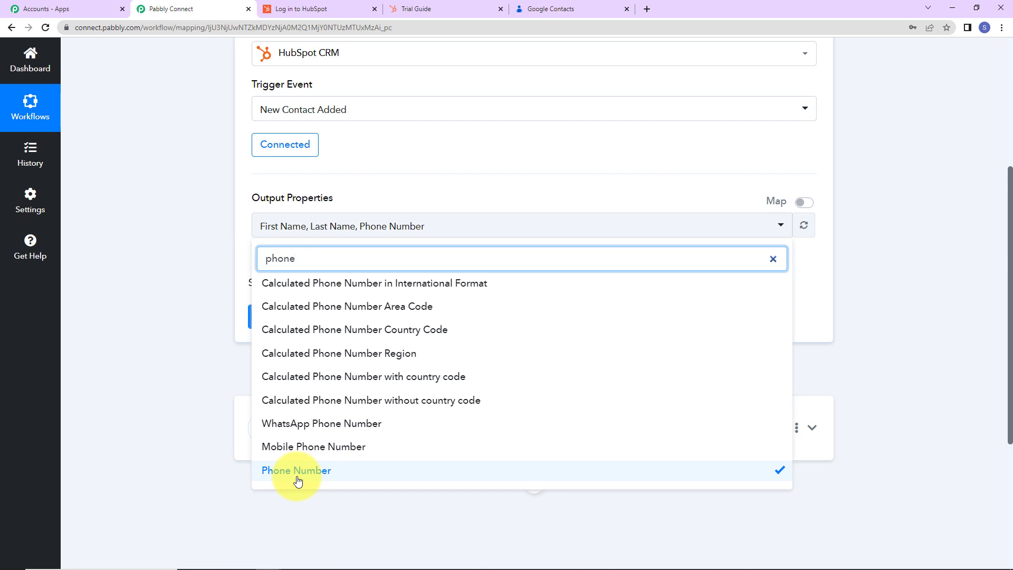
Add Email to the trigger's output properties and close the property selection.
key(BackSpace)
key(BackSpace)
key(BackSpace)
key(BackSpace)
key(BackSpace)
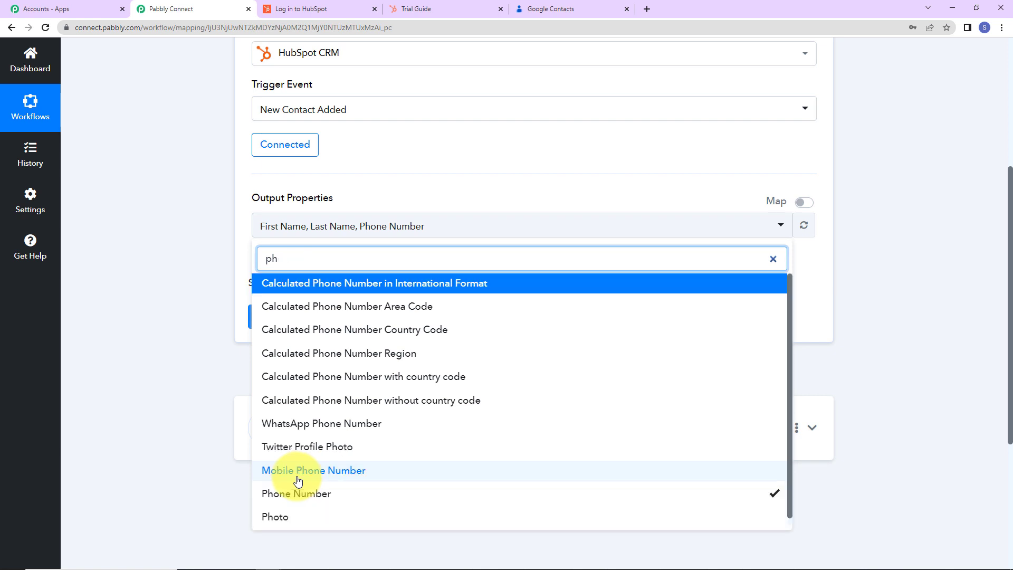
text(email)
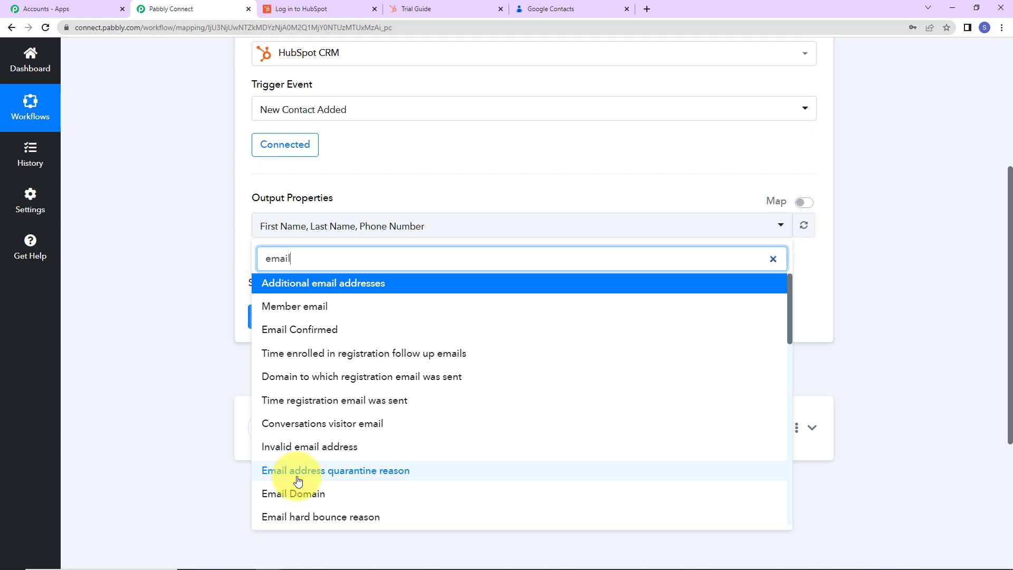
scroll(361, 448, down, 2)
scroll(361, 449, down, 3)
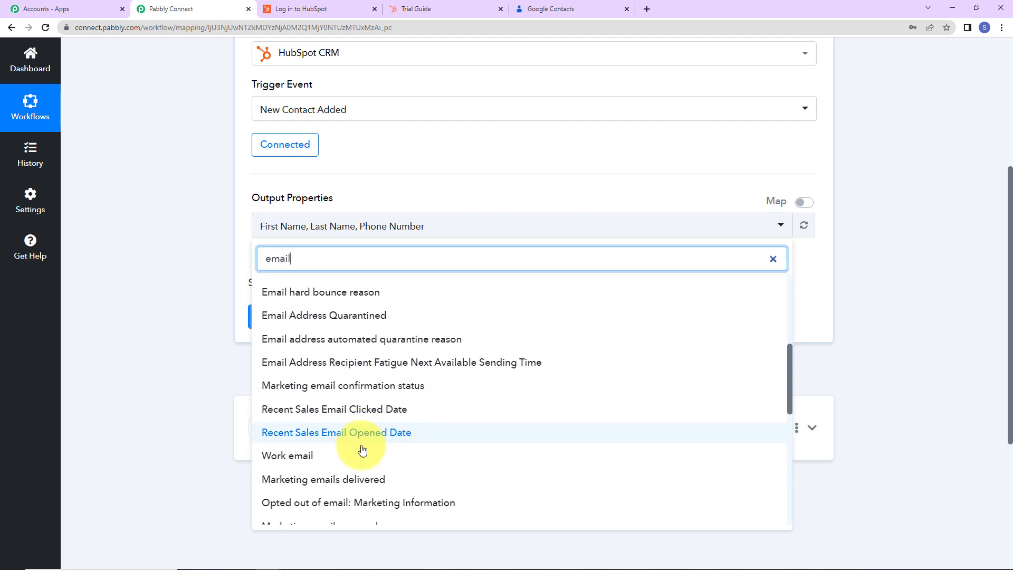
scroll(361, 451, down, 2)
click(293, 457)
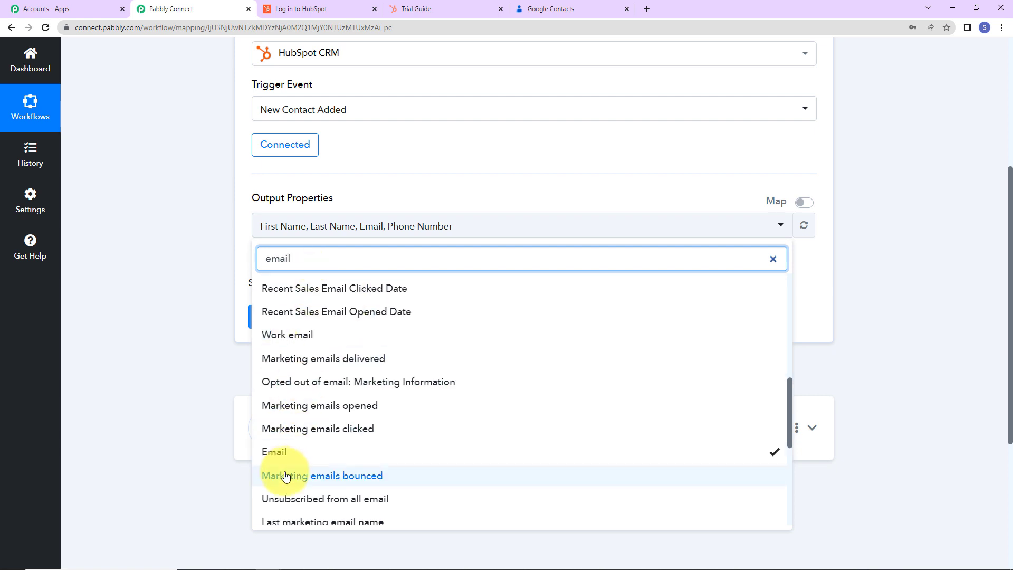
click(188, 361)
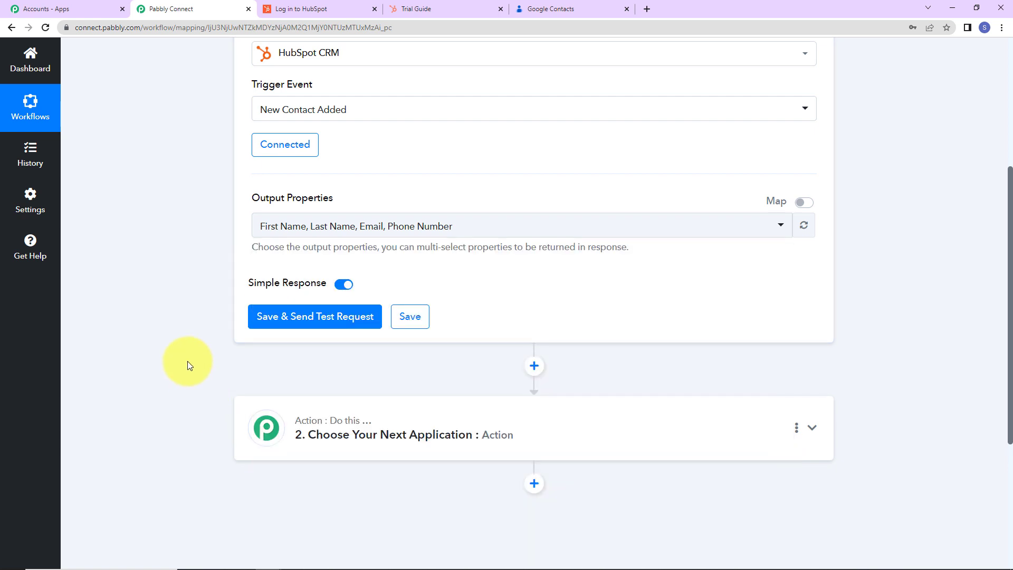
Save the HubSpot trigger with a test request and review the contact data in the response.
click(279, 317)
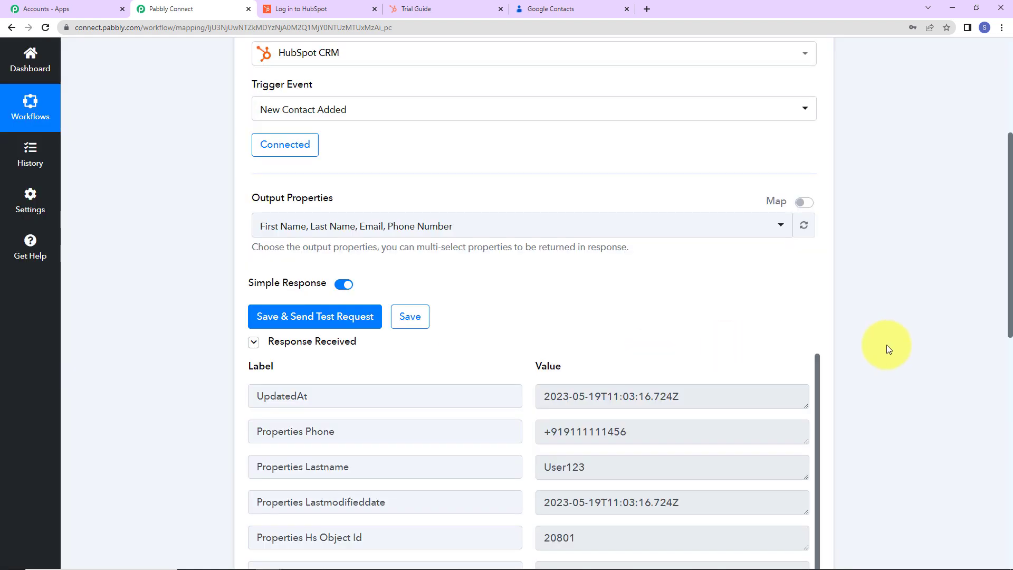
scroll(886, 346, down, 2)
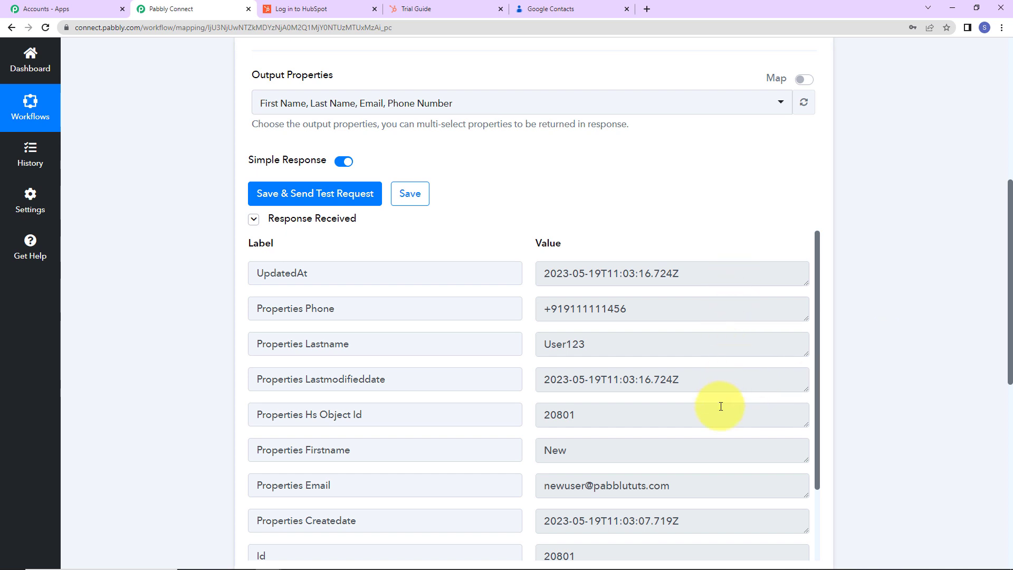
Switch to HubSpot and open the form for creating a new contact from the contacts list.
click(443, 7)
click(67, 96)
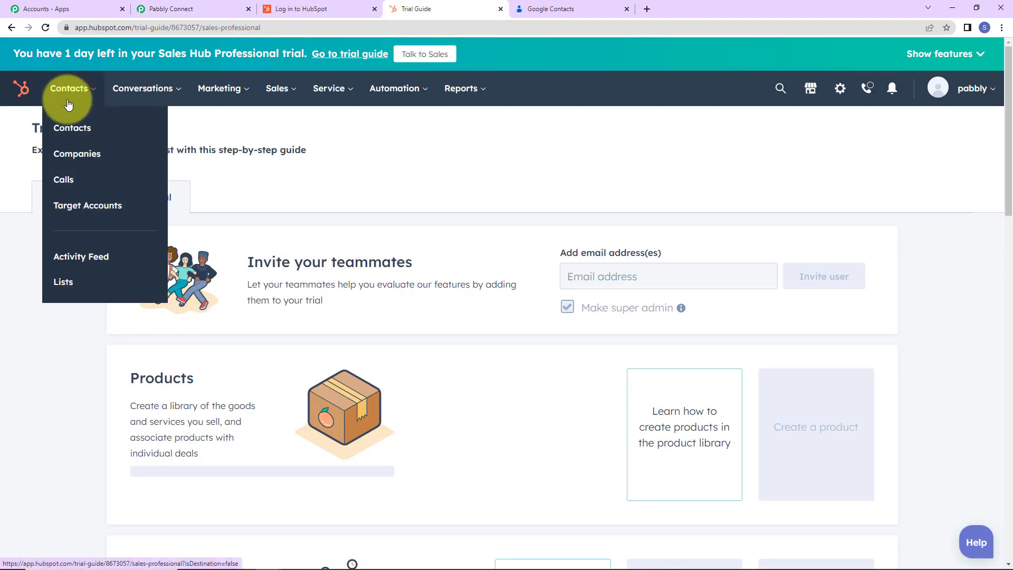
click(68, 128)
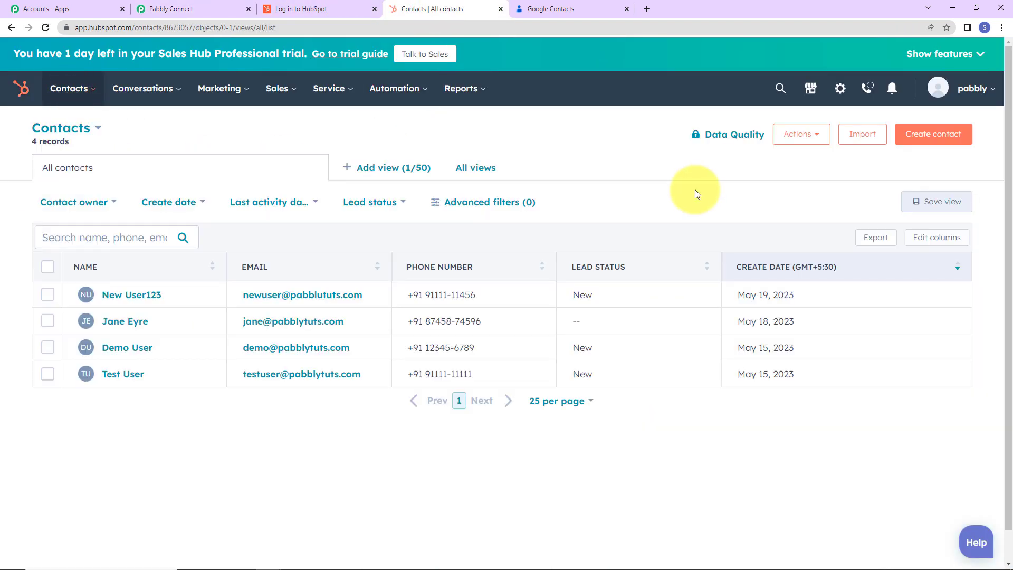
click(920, 135)
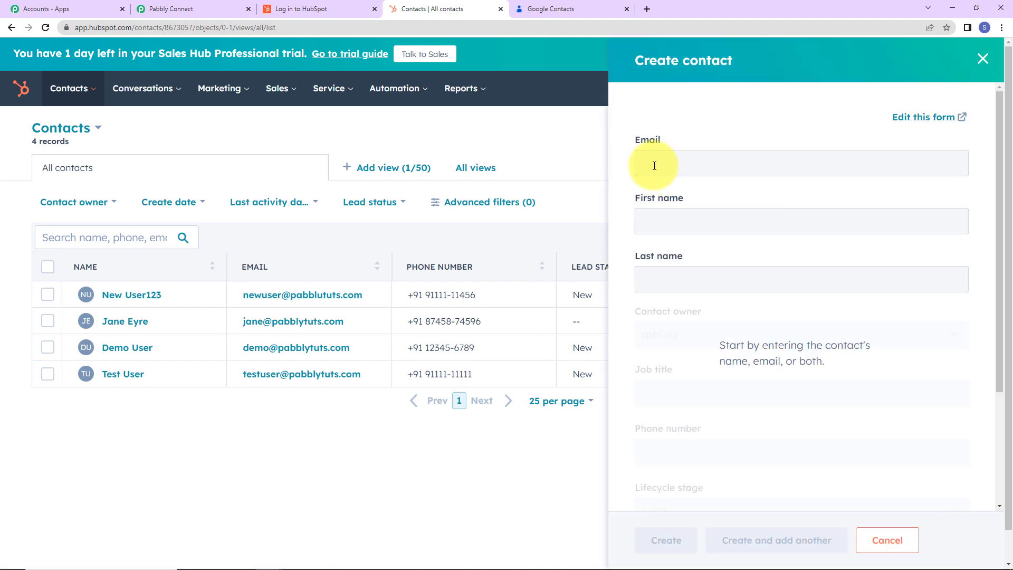
Fill in the new contact's email address.
click(654, 165)
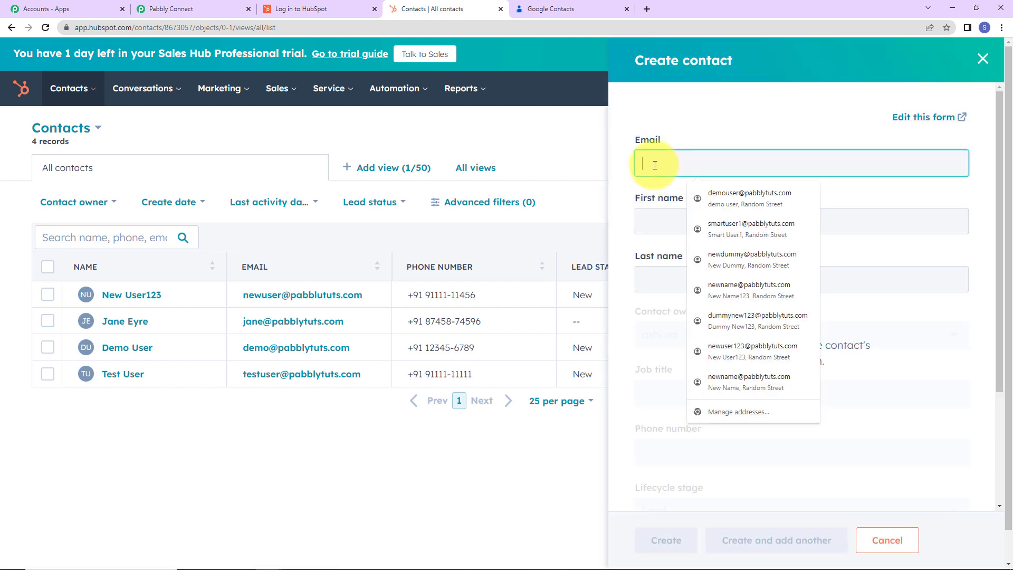
text(s)
key(BackSpace)
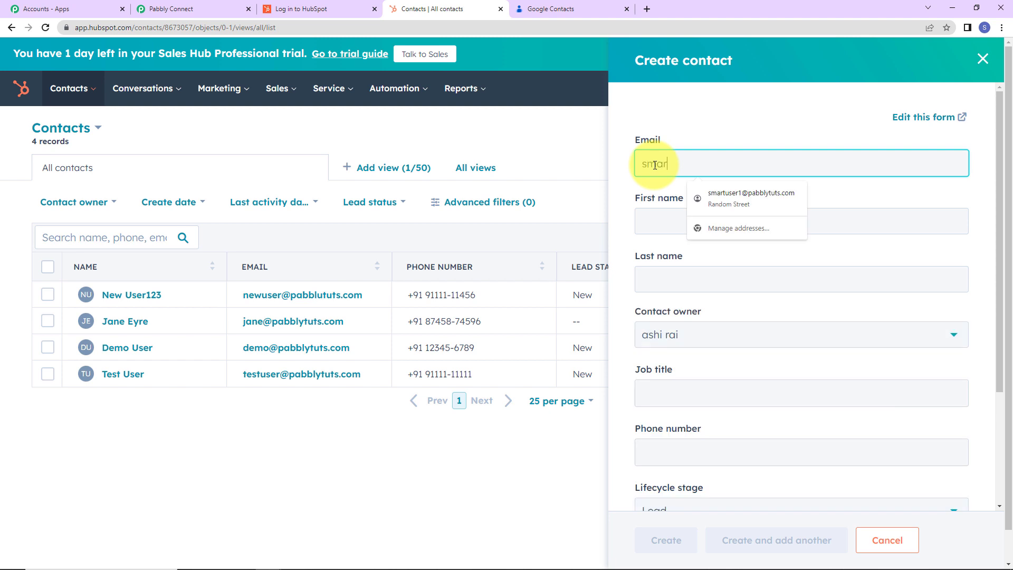
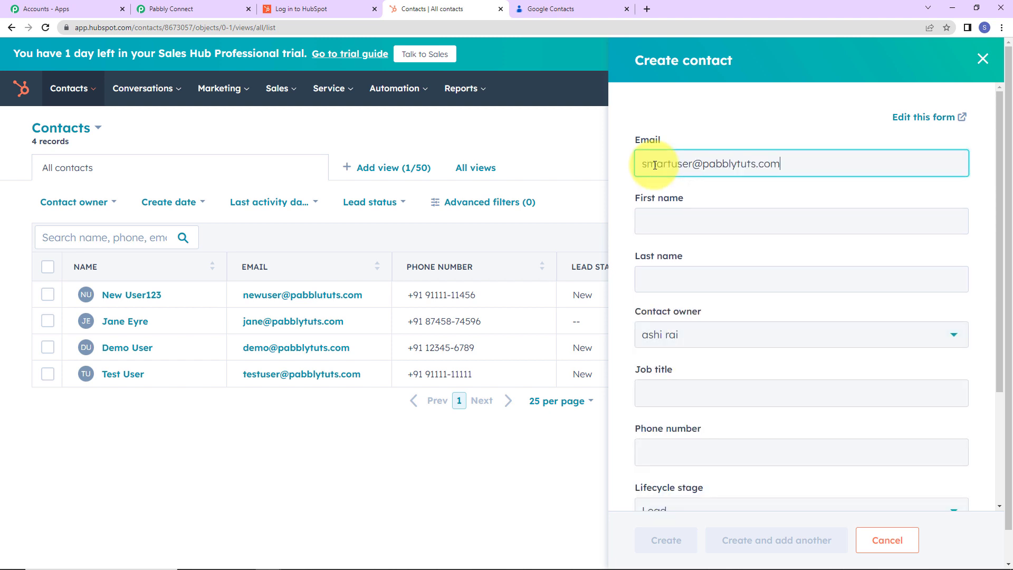
Enter the new contact's first name and last name.
key(Tab)
text(Smart)
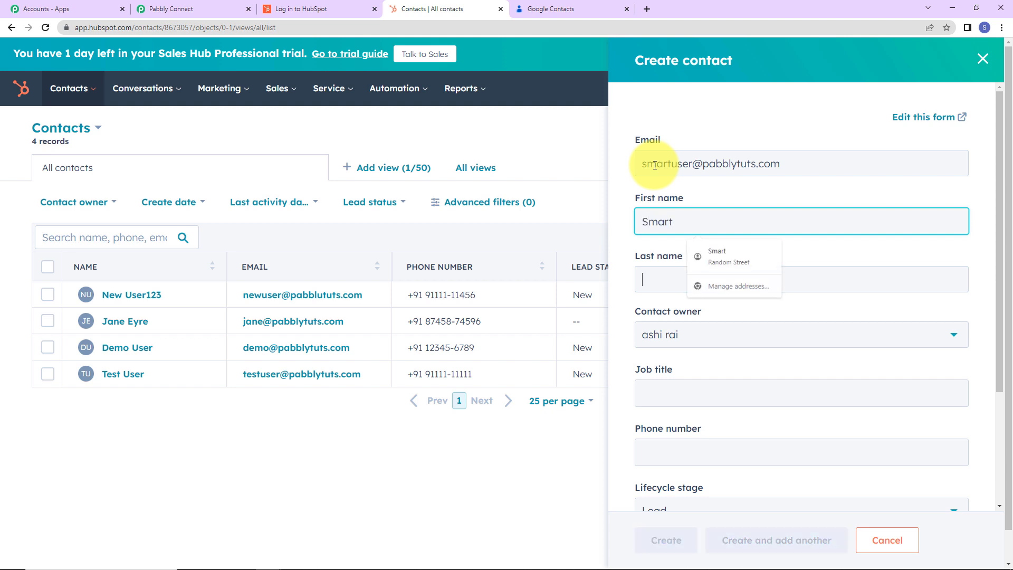
key(Tab)
text(U)
key(Tab)
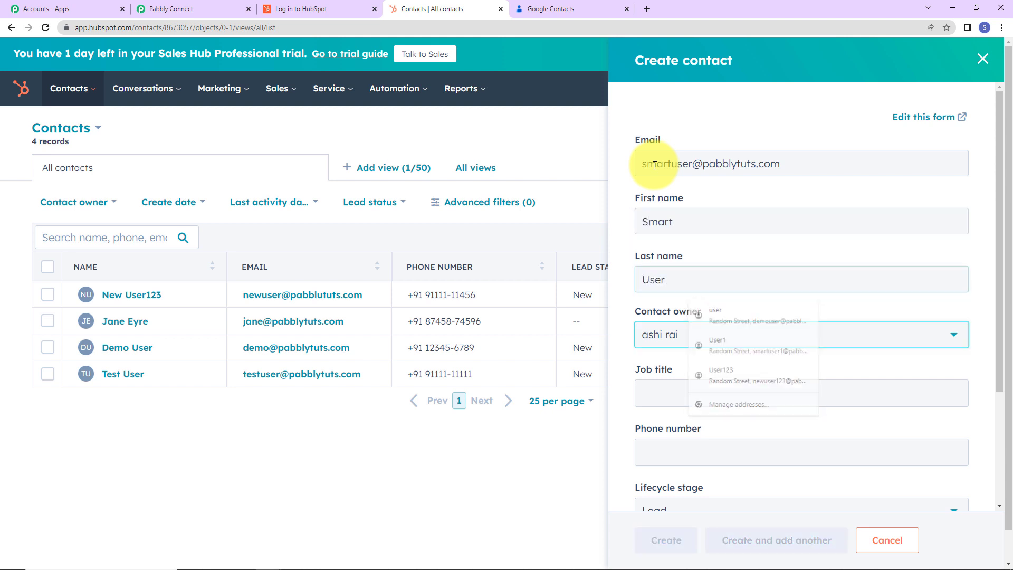
Set the contact's job title to Random and enter the contact's phone number.
click(653, 394)
scroll(653, 390, down, 2)
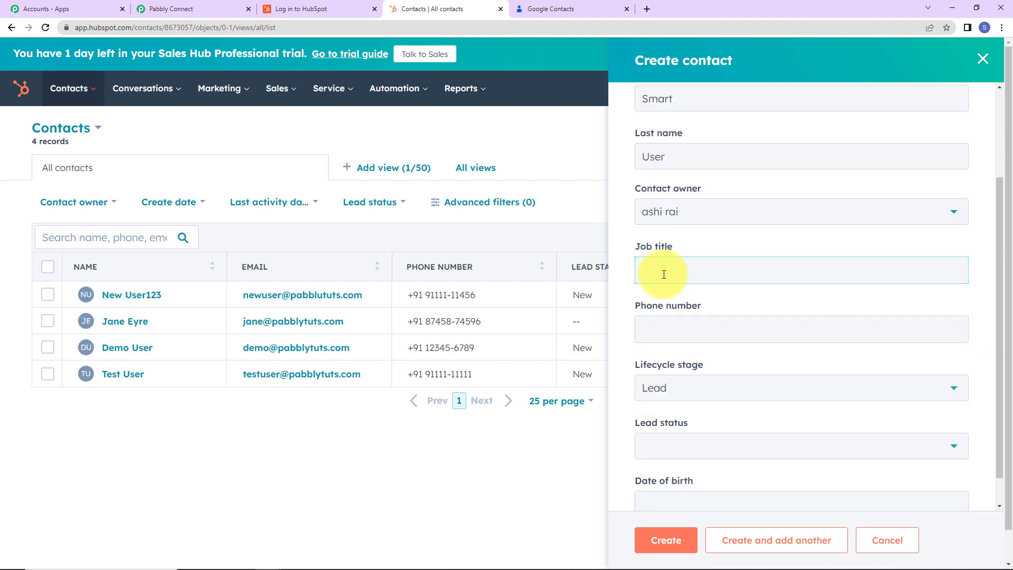
text(Rane)
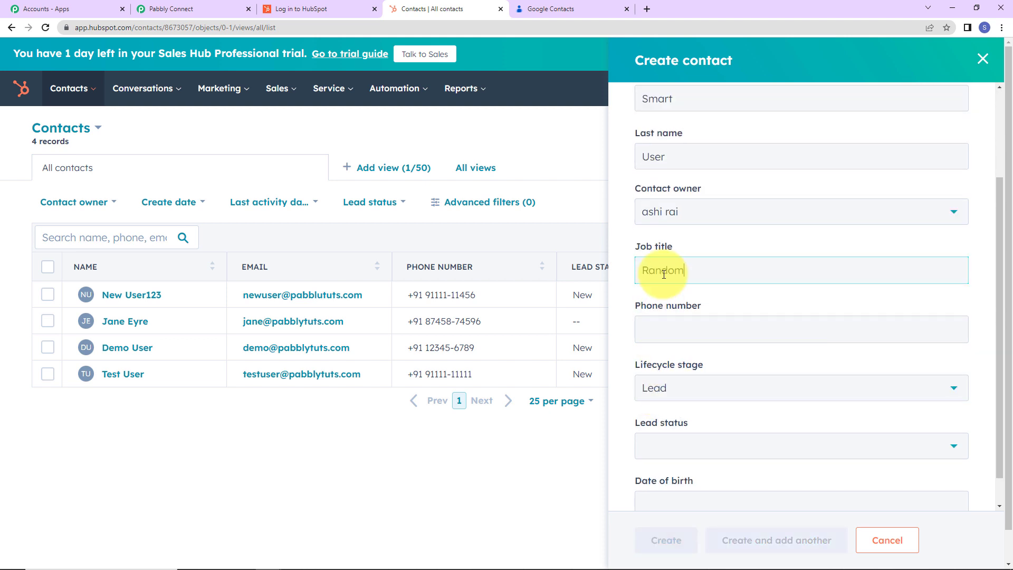
text(om)
click(654, 330)
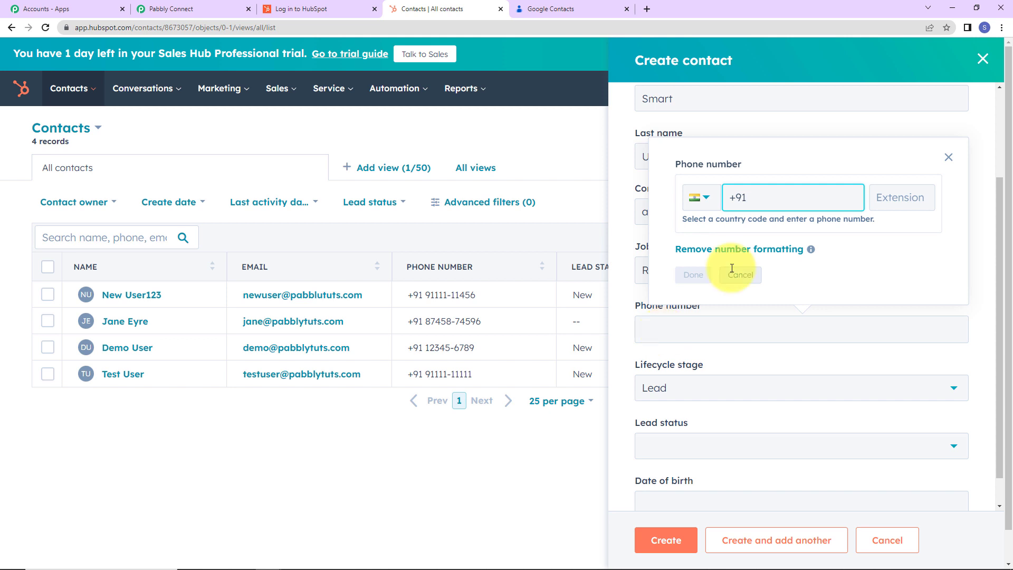
text(91111111111)
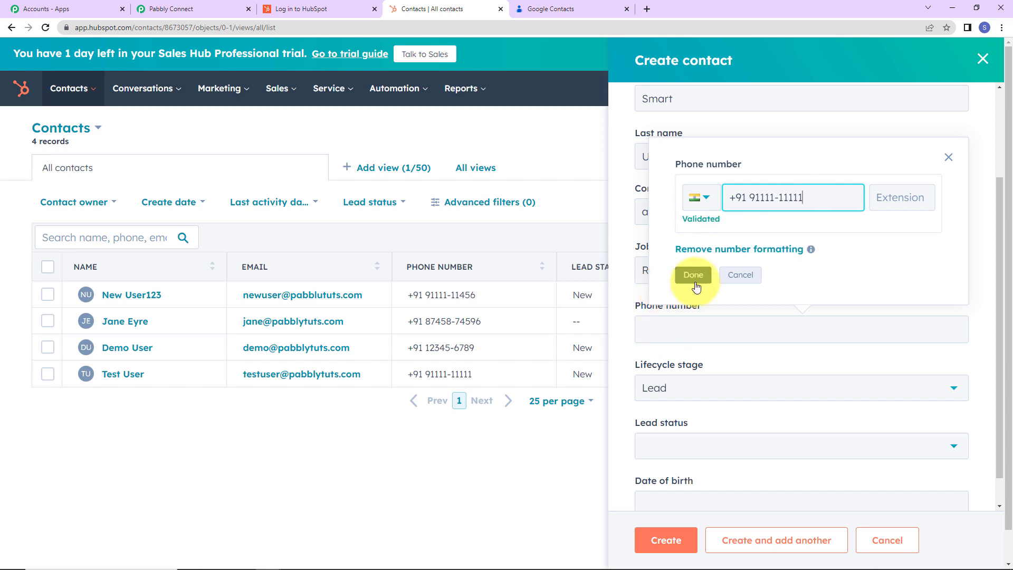
click(692, 275)
Set the contact's lead status to New and create the contact.
scroll(704, 406, down, 1)
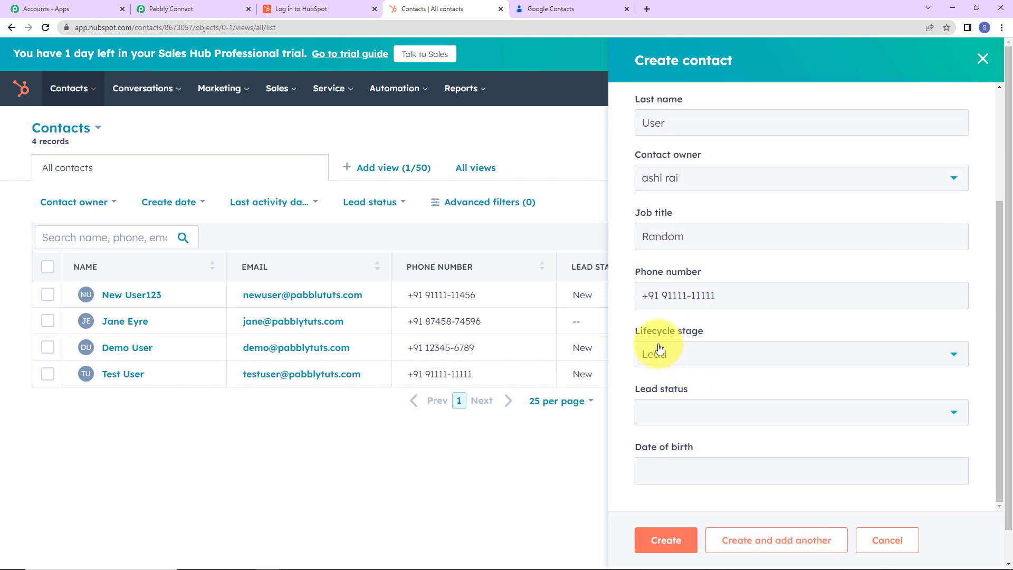
click(678, 413)
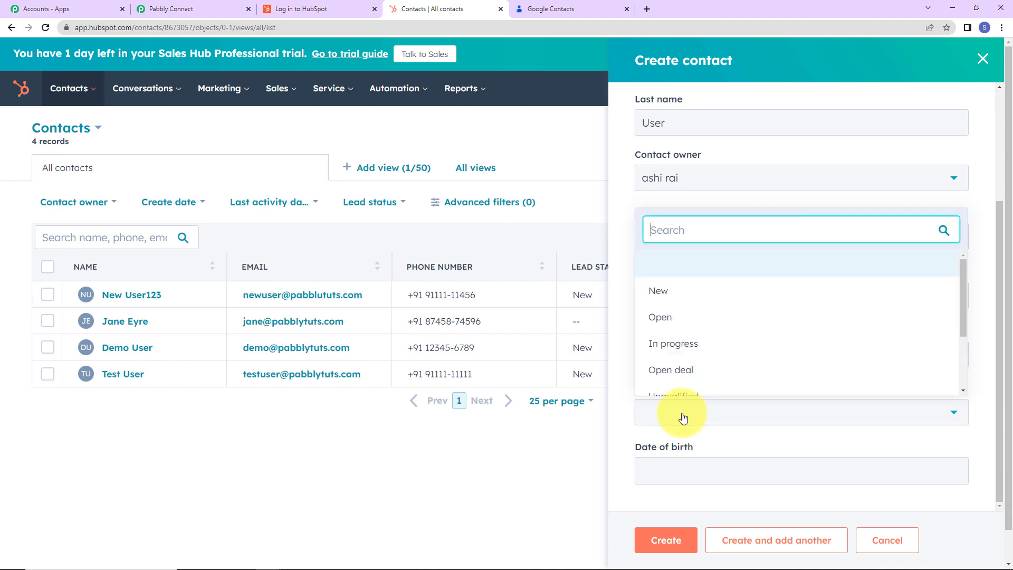
click(663, 294)
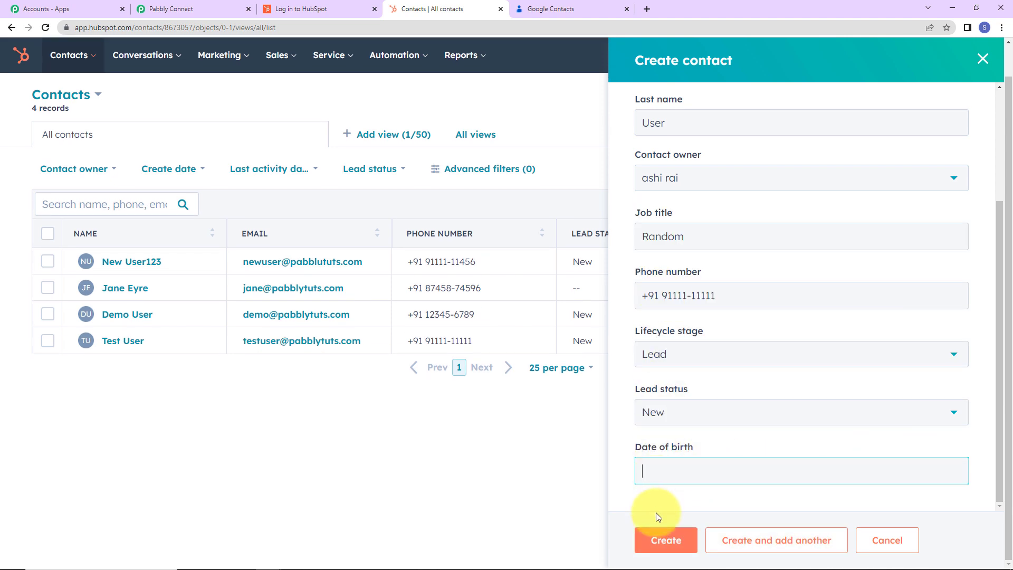
click(666, 540)
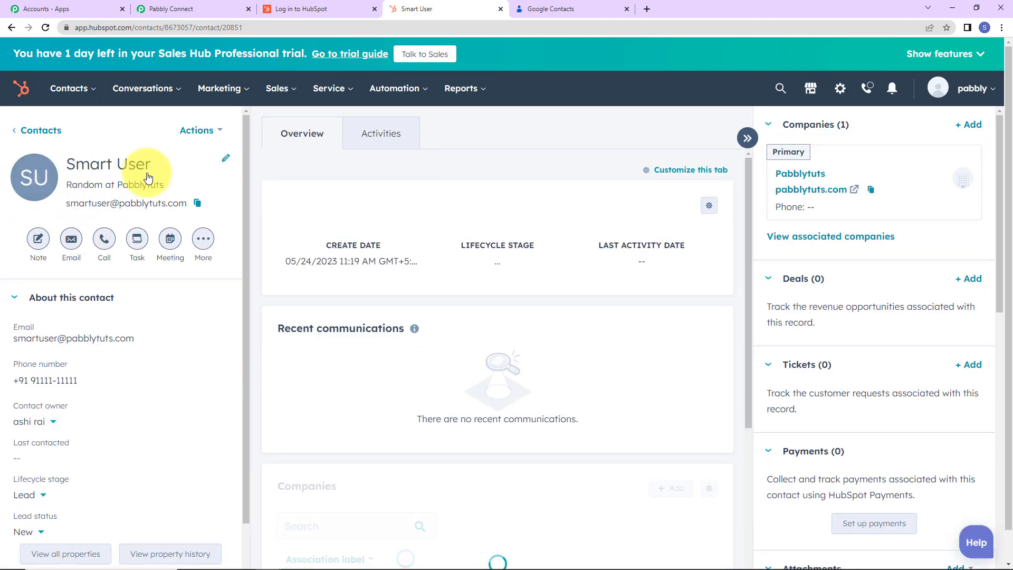
Switch to Pabbly Connect and save the HubSpot trigger with another test request to fetch the newly created contact.
click(164, 8)
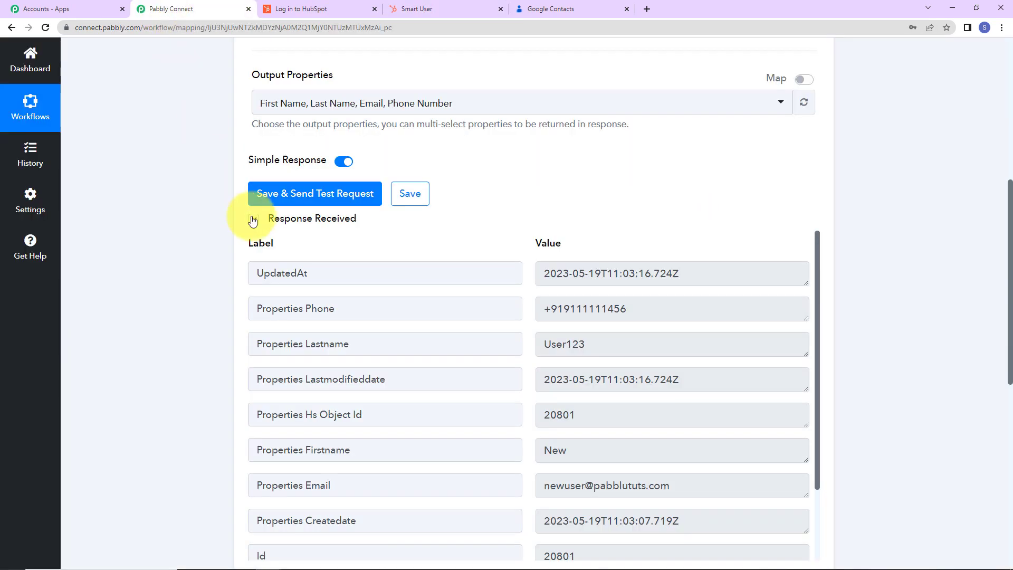
click(305, 194)
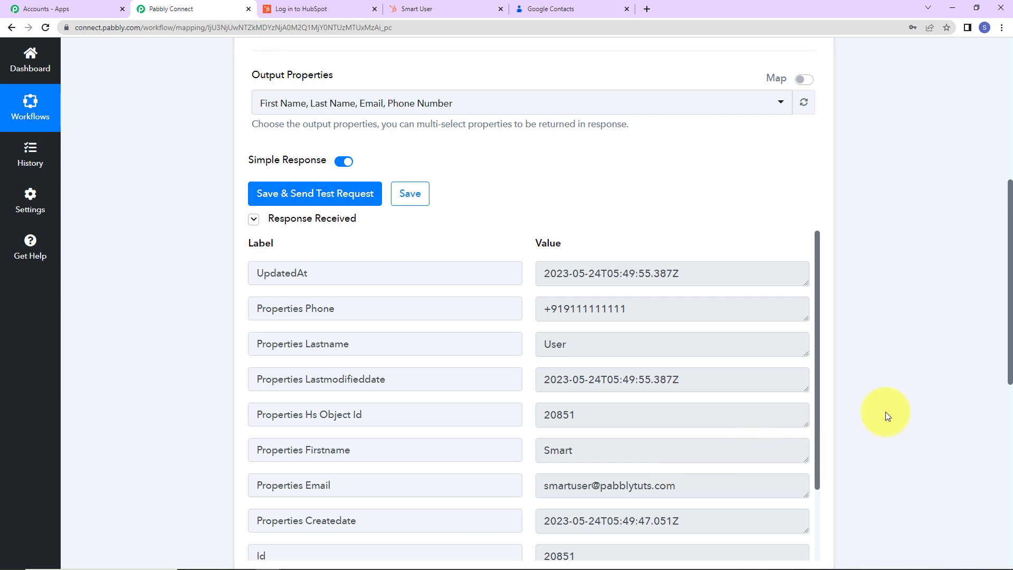
Set the workflow's action app to Google Contacts with Create Contact as the action event.
scroll(885, 416, down, 8)
scroll(885, 416, down, 1)
click(362, 187)
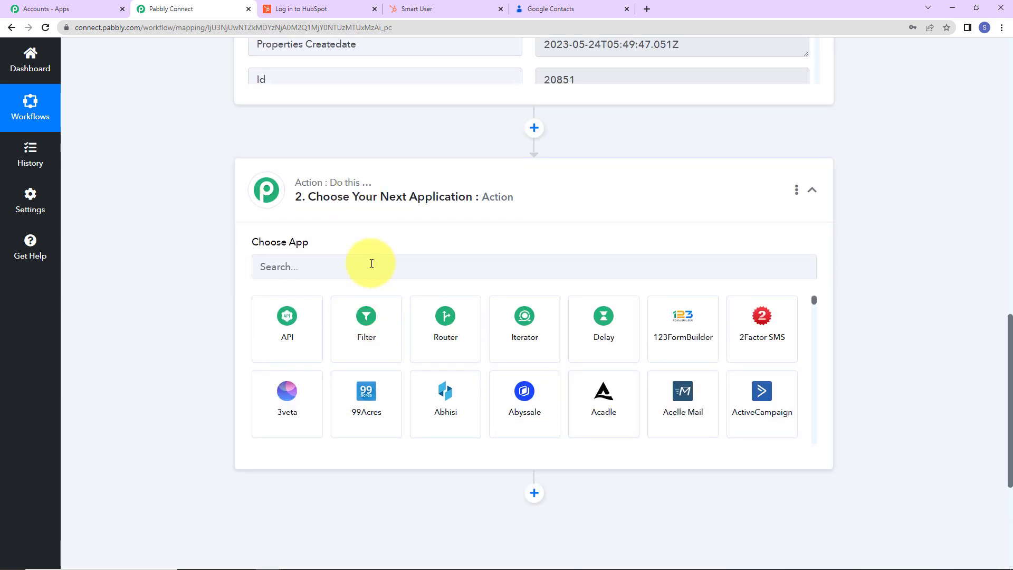
click(372, 263)
text(google)
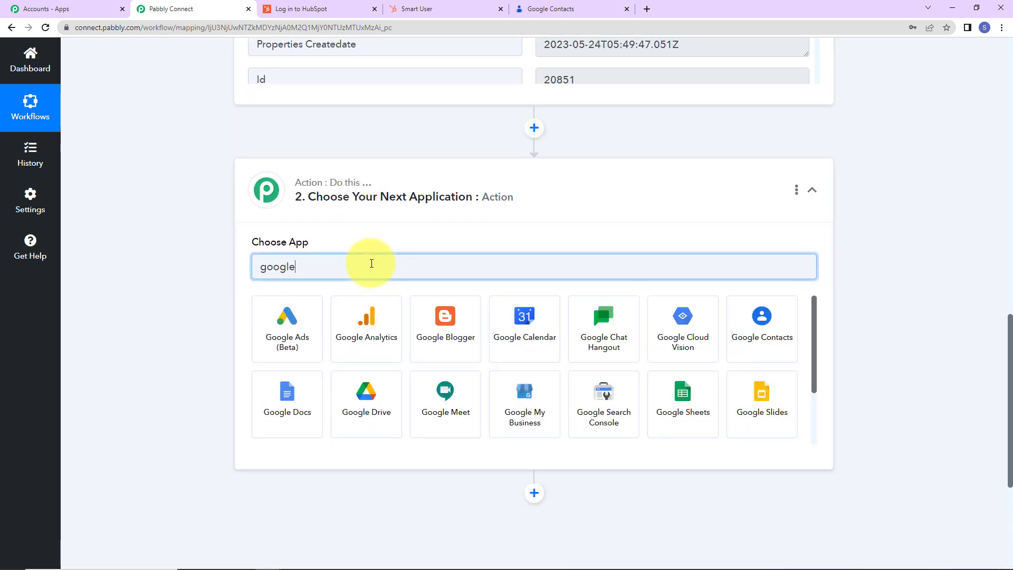
click(762, 323)
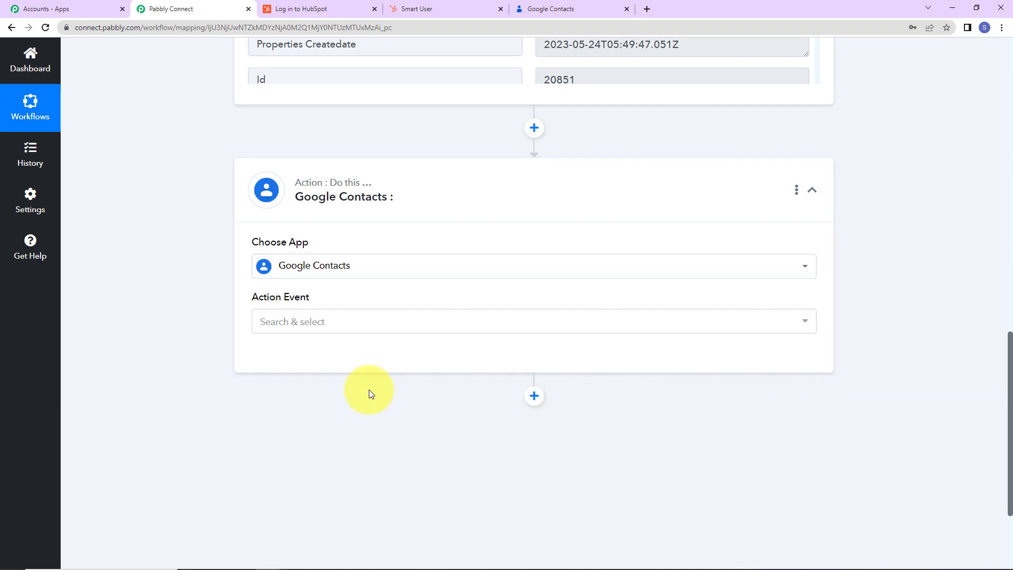
click(305, 327)
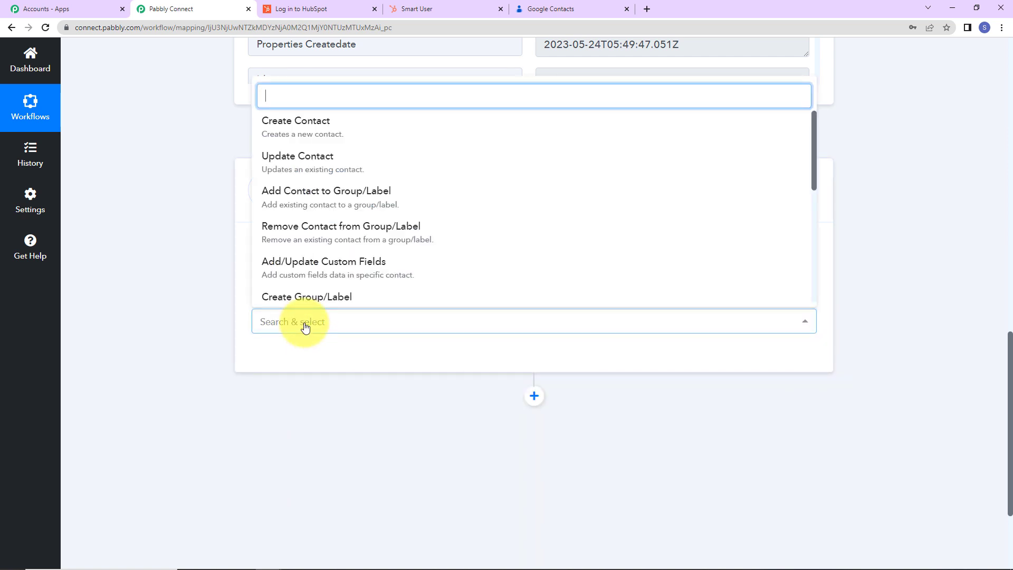
click(274, 125)
Connect Google Contacts through a new connection, signing in with the Google account and allowing Pabbly Connect access.
click(273, 359)
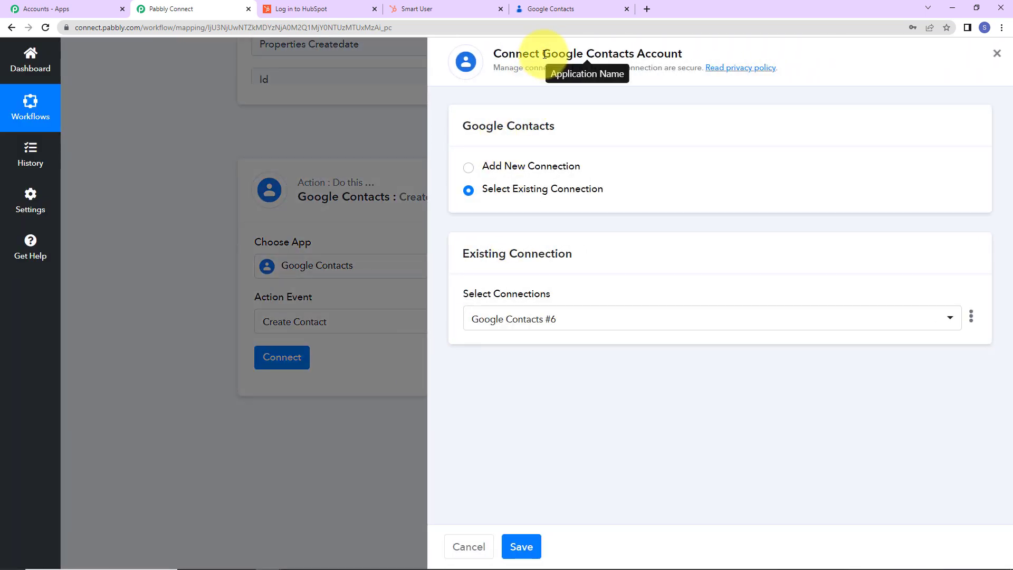
drag(543, 53, 723, 46)
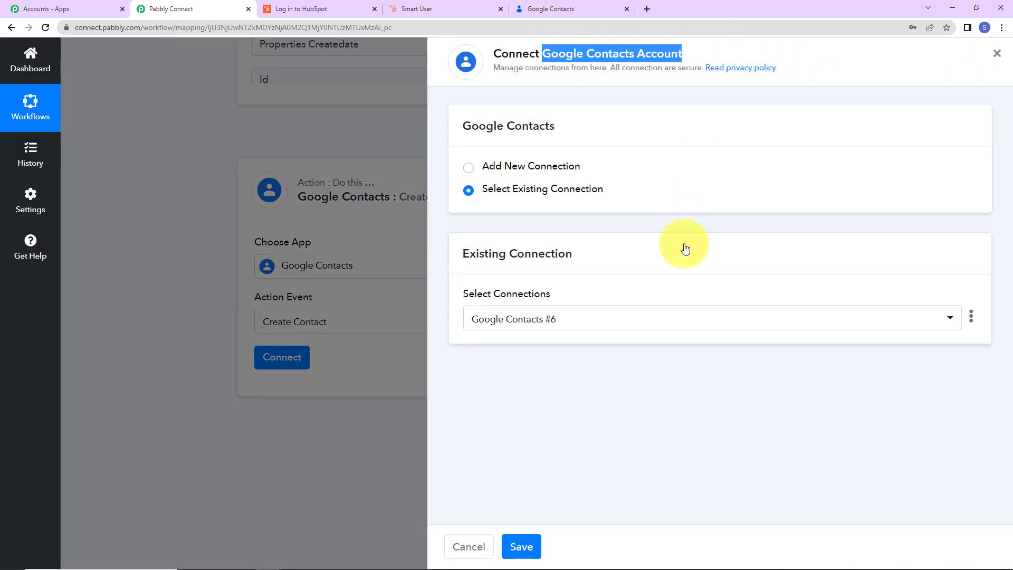
click(469, 169)
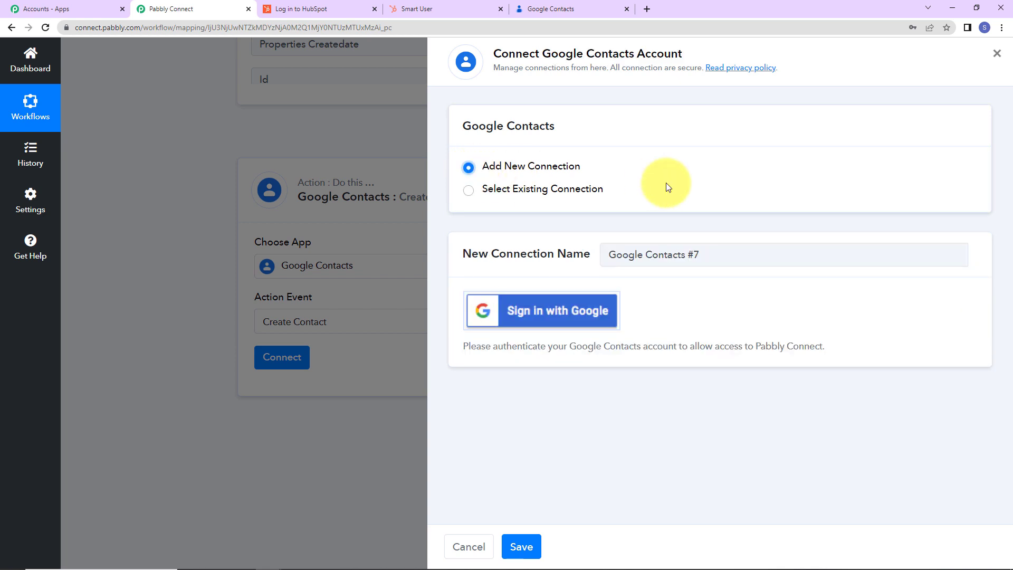
click(560, 325)
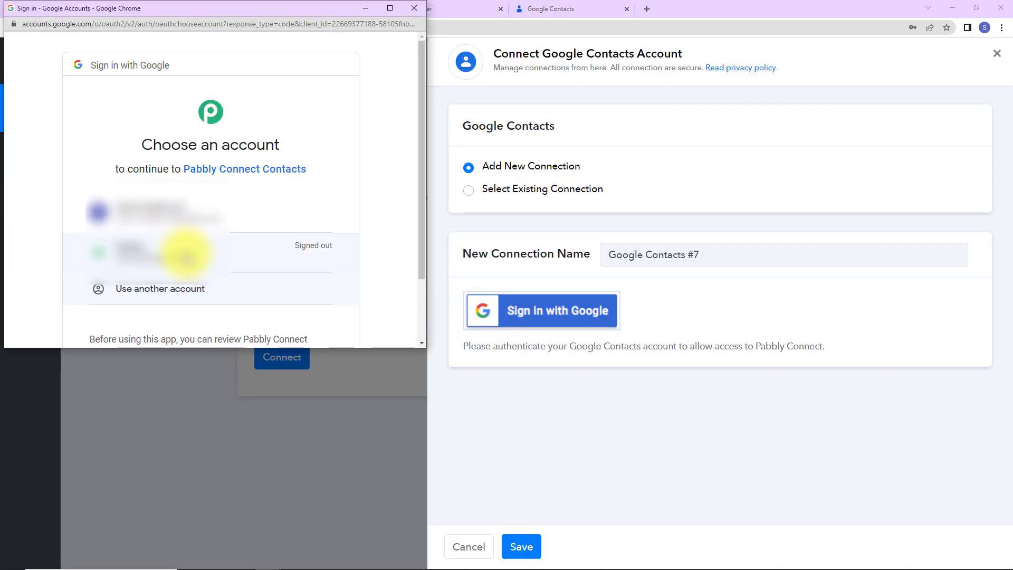
click(190, 212)
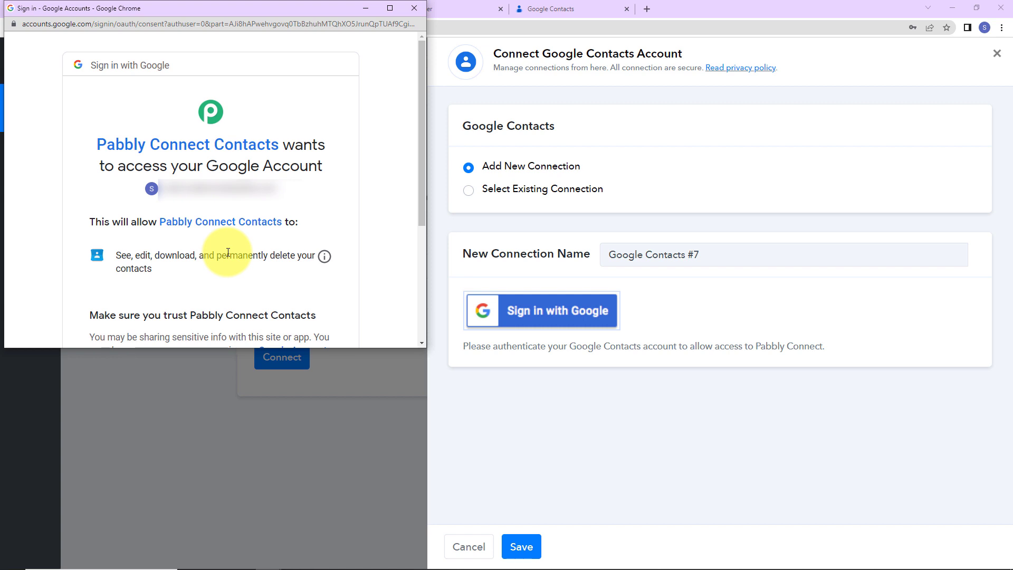
scroll(228, 252, down, 4)
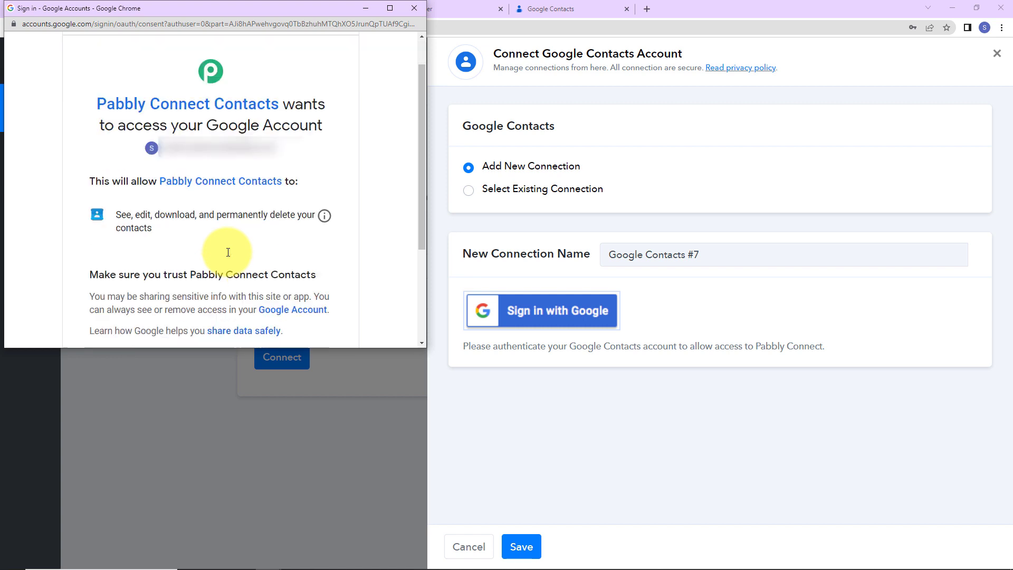
click(269, 251)
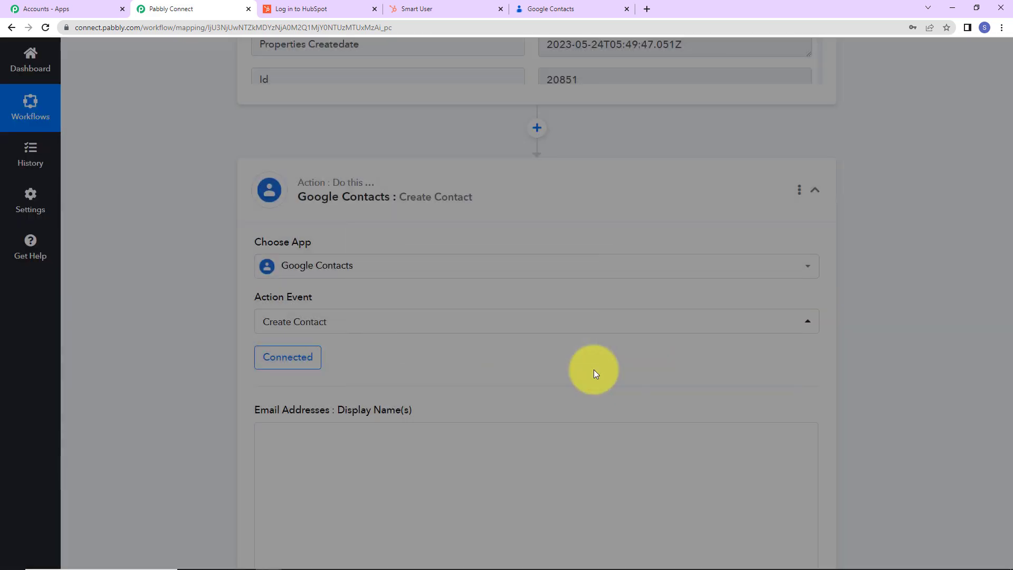
Map the Google Contacts action's Given Name to Properties Firstname from the HubSpot CRM trigger.
scroll(582, 347, down, 7)
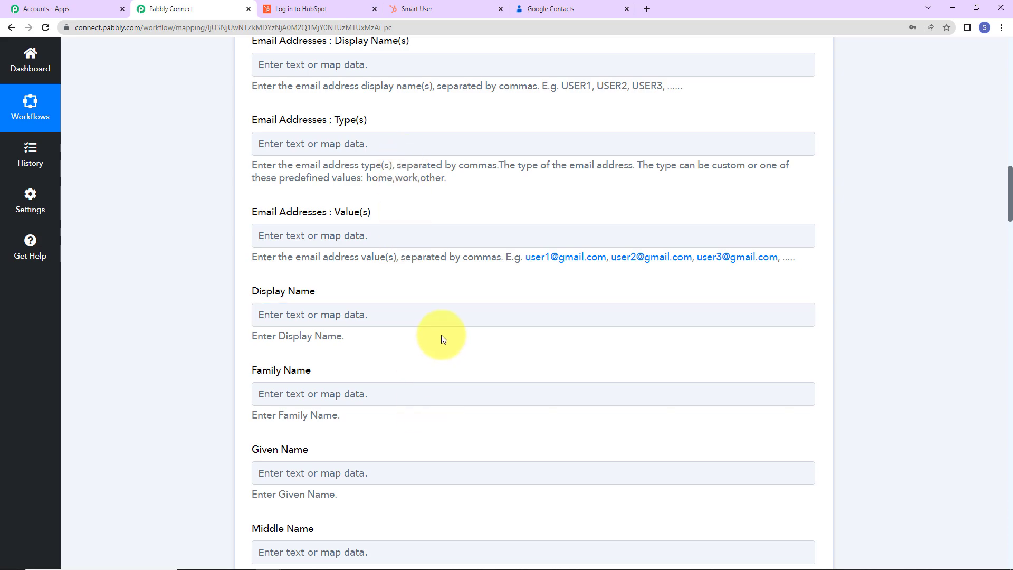
scroll(441, 339, down, 20)
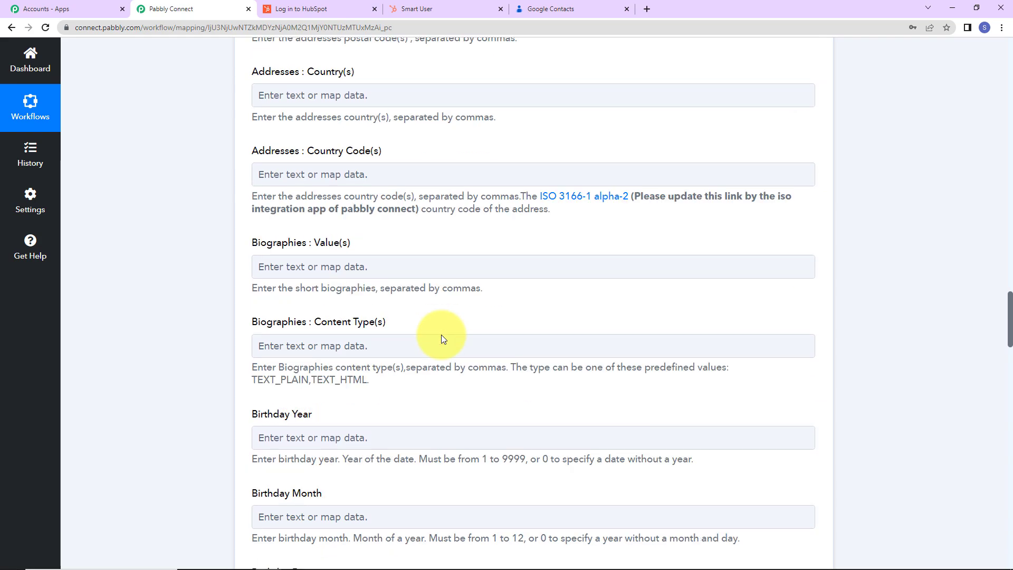
scroll(441, 339, up, 20)
scroll(441, 336, down, 9)
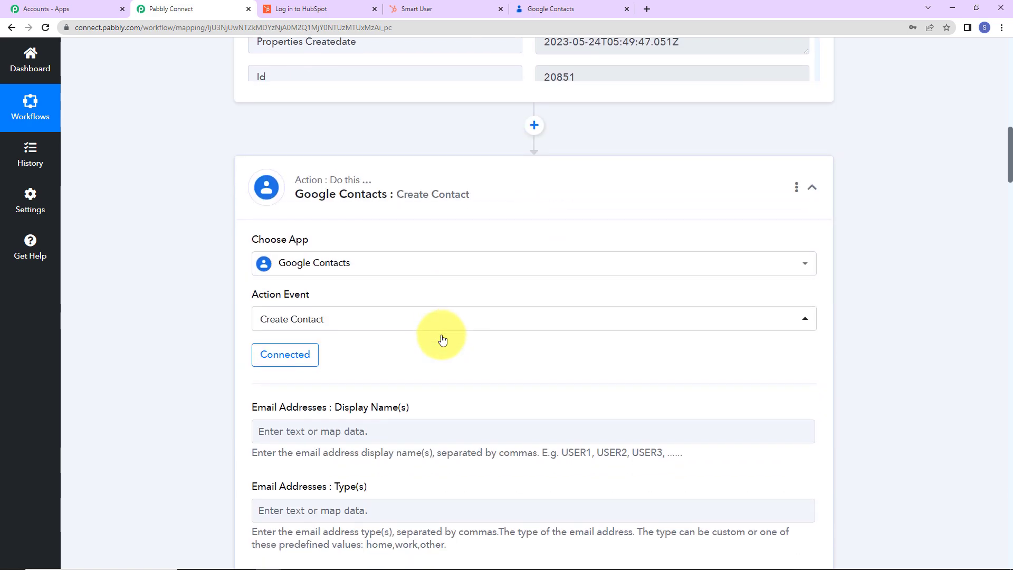
scroll(442, 339, down, 7)
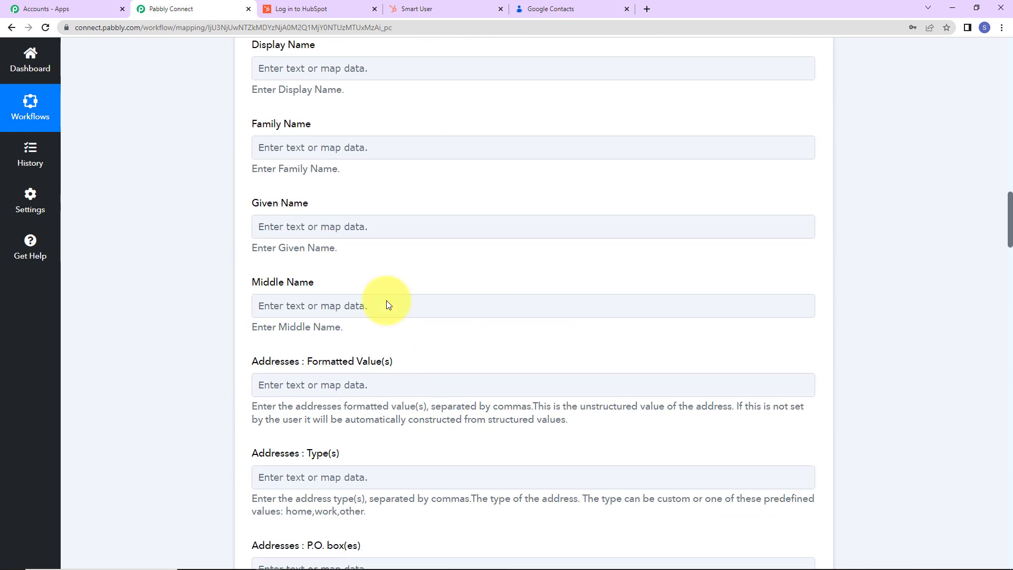
click(293, 230)
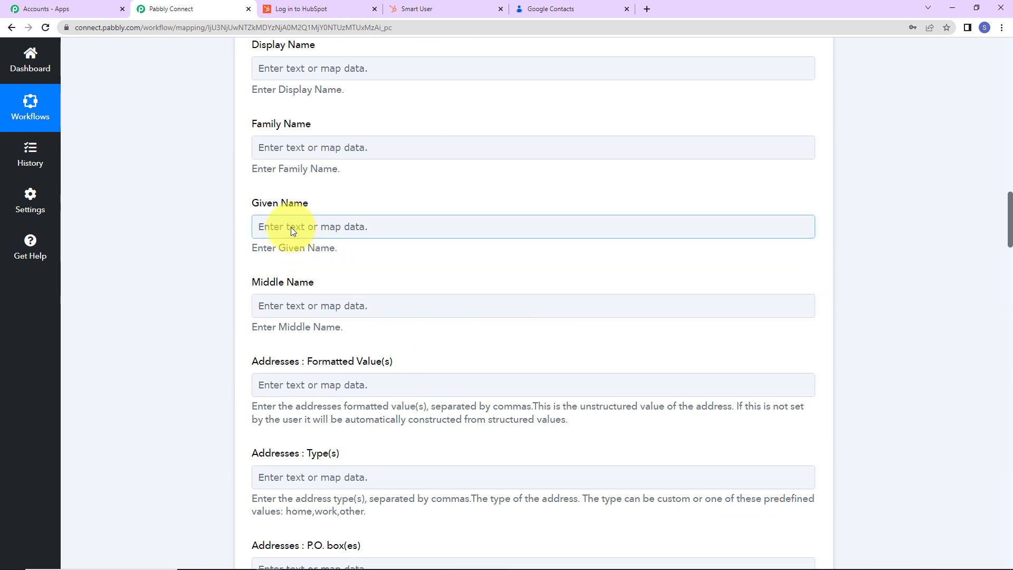
click(283, 225)
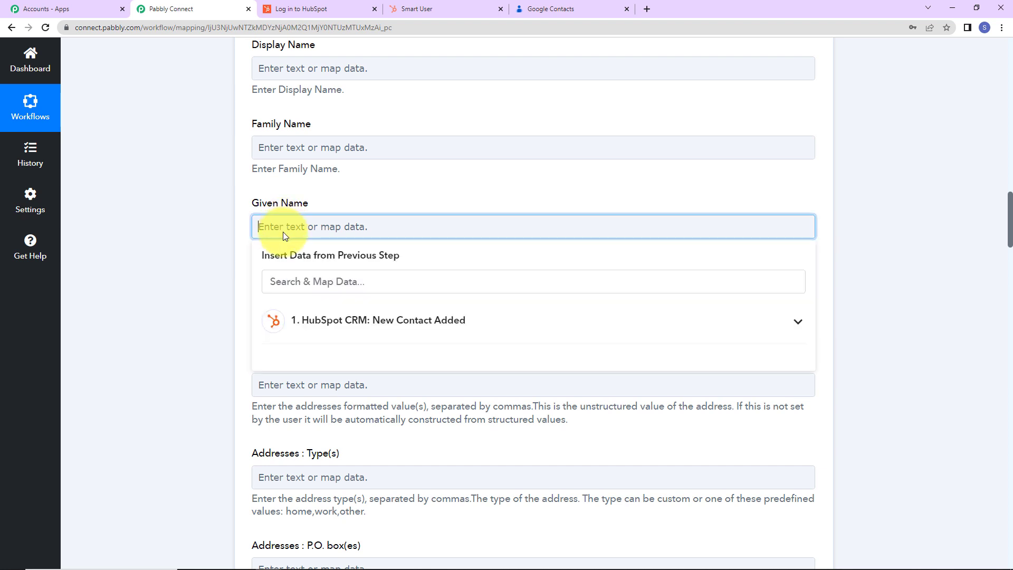
click(335, 326)
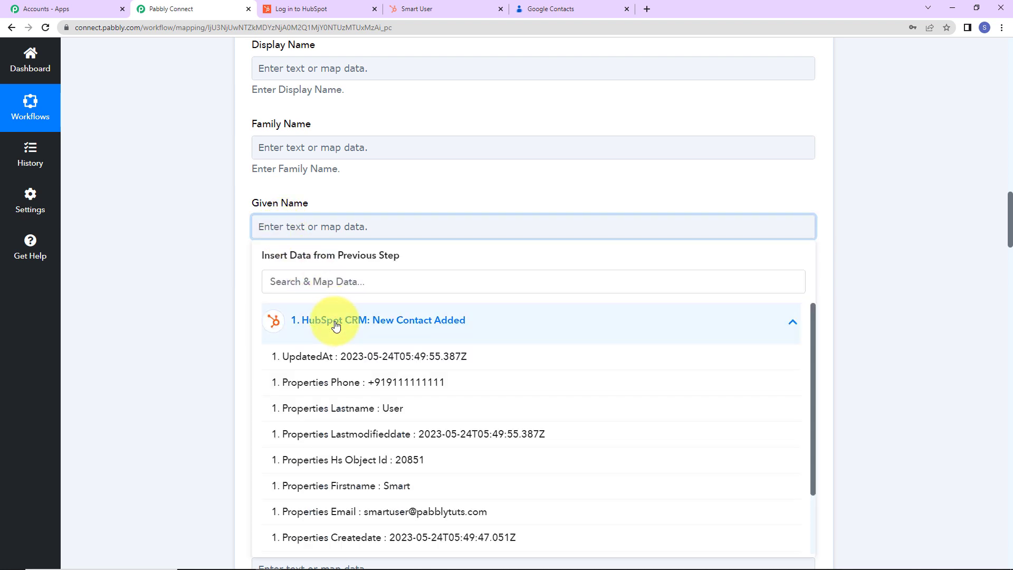
click(341, 486)
click(207, 272)
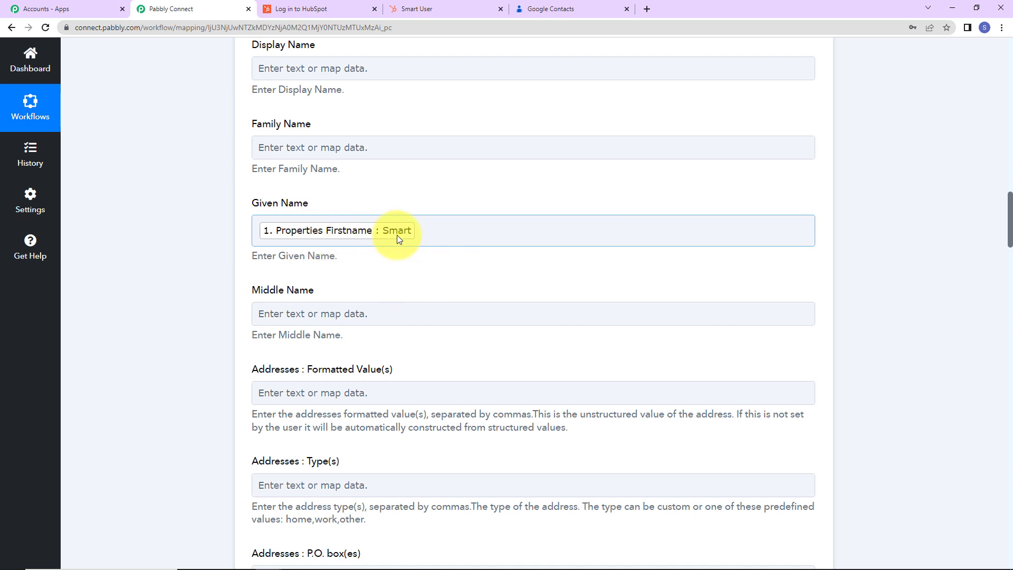
Map the Family Name field to Properties Lastname from the HubSpot CRM trigger.
scroll(396, 235, up, 2)
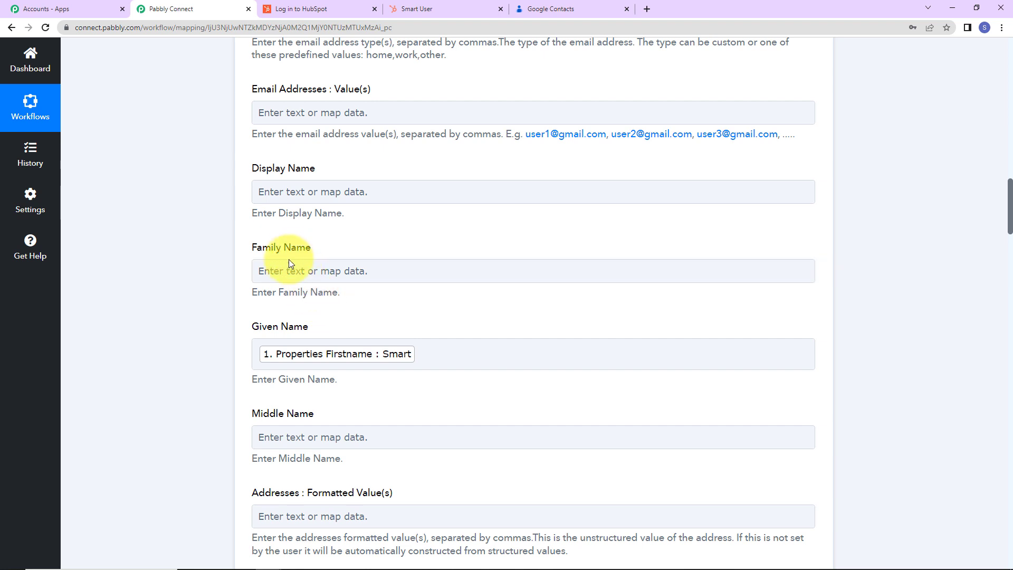
click(289, 275)
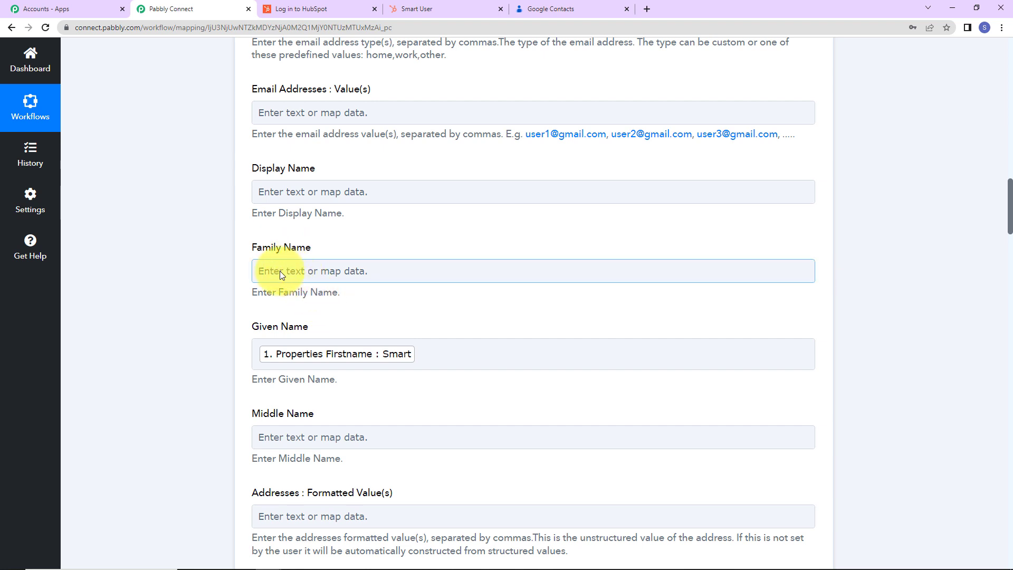
click(280, 271)
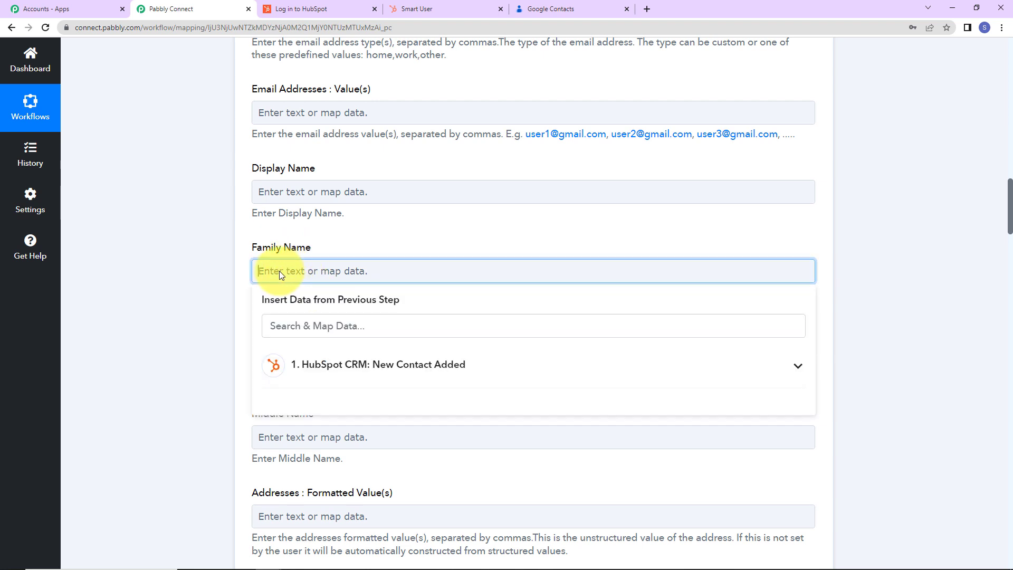
click(327, 372)
click(289, 389)
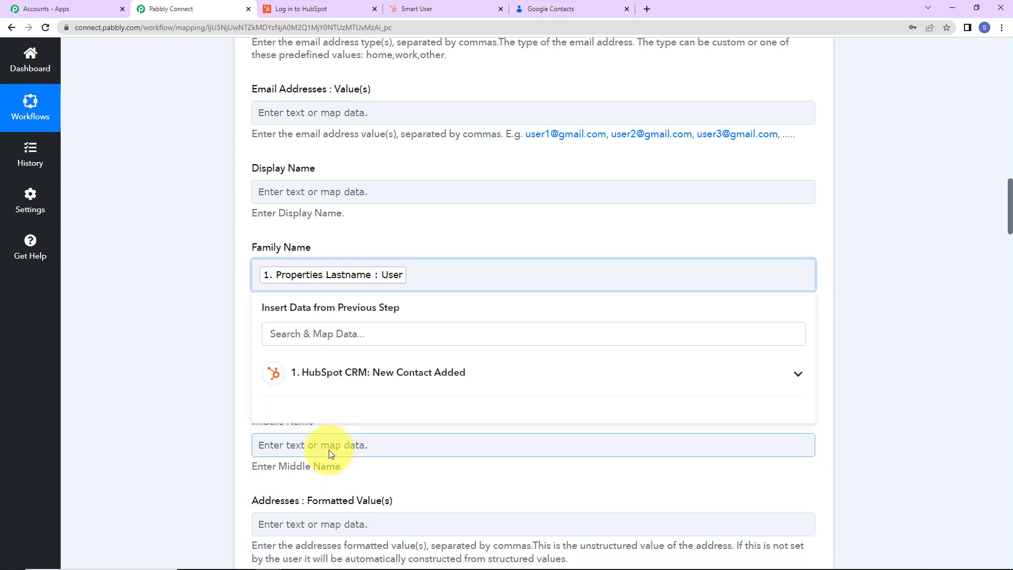
click(211, 356)
Map Email Addresses : Display Name(s) to Properties Firstname followed by Properties Lastname from the HubSpot trigger.
scroll(308, 268, up, 3)
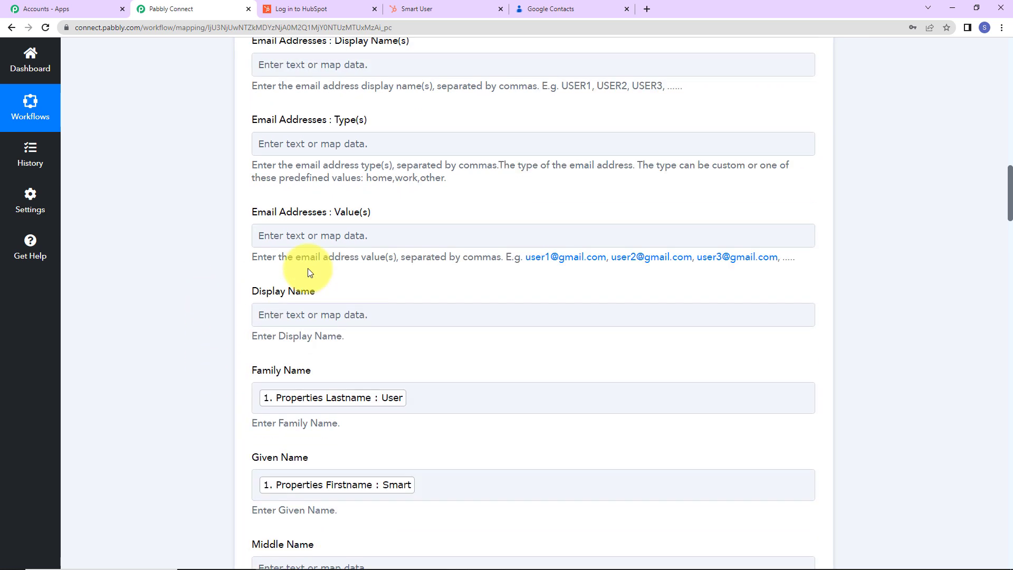
scroll(342, 284, up, 3)
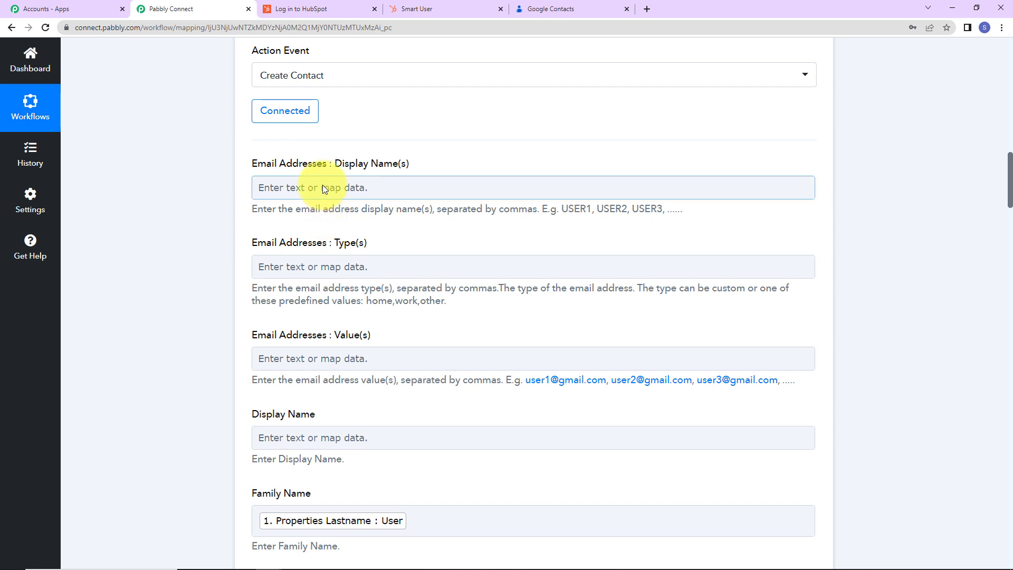
click(323, 189)
click(330, 278)
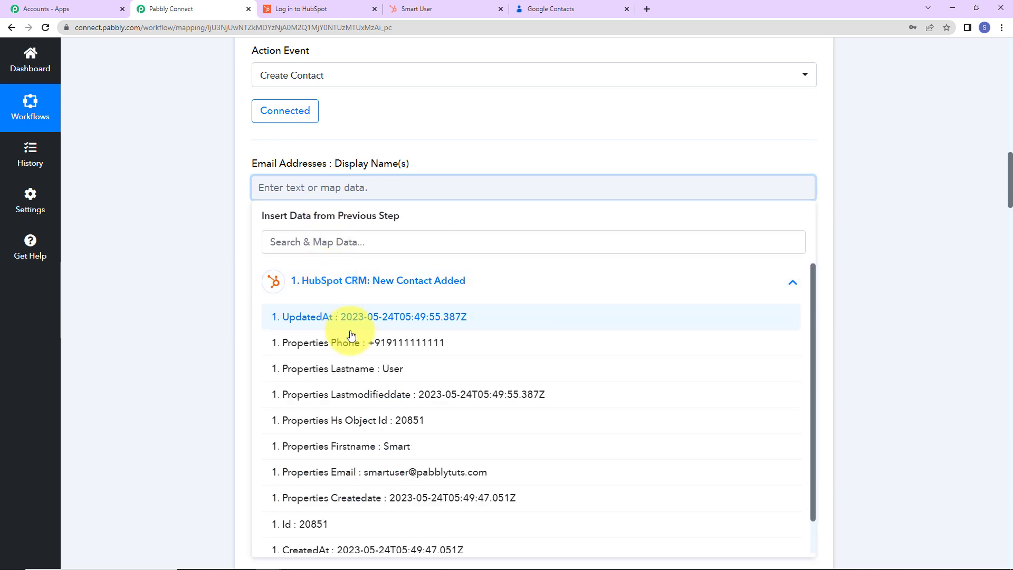
click(328, 446)
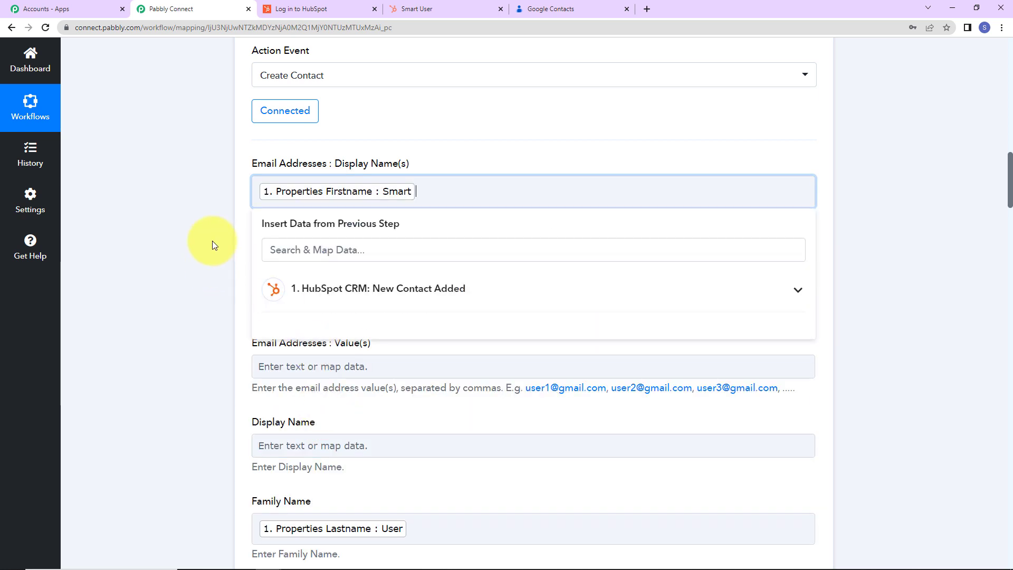
click(321, 289)
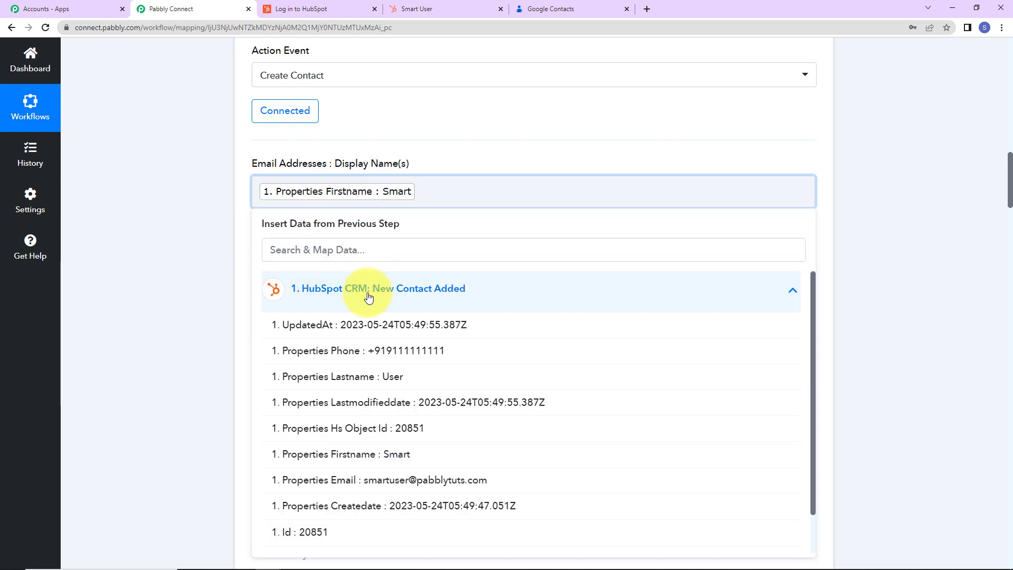
click(370, 375)
click(166, 312)
Map Email Addresses : Value(s) to Properties Email from the HubSpot CRM trigger.
scroll(199, 342, down, 3)
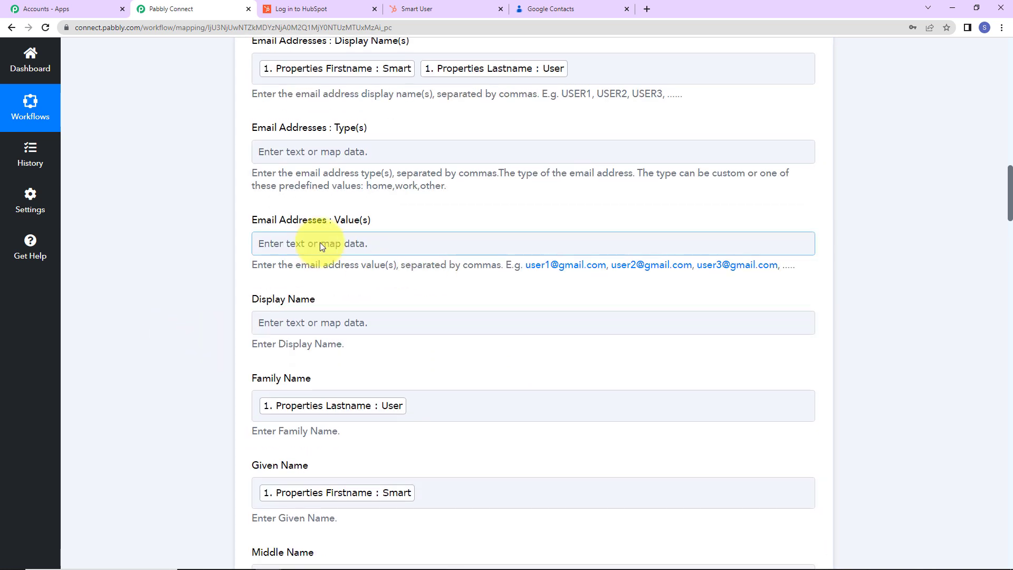
click(283, 243)
click(332, 343)
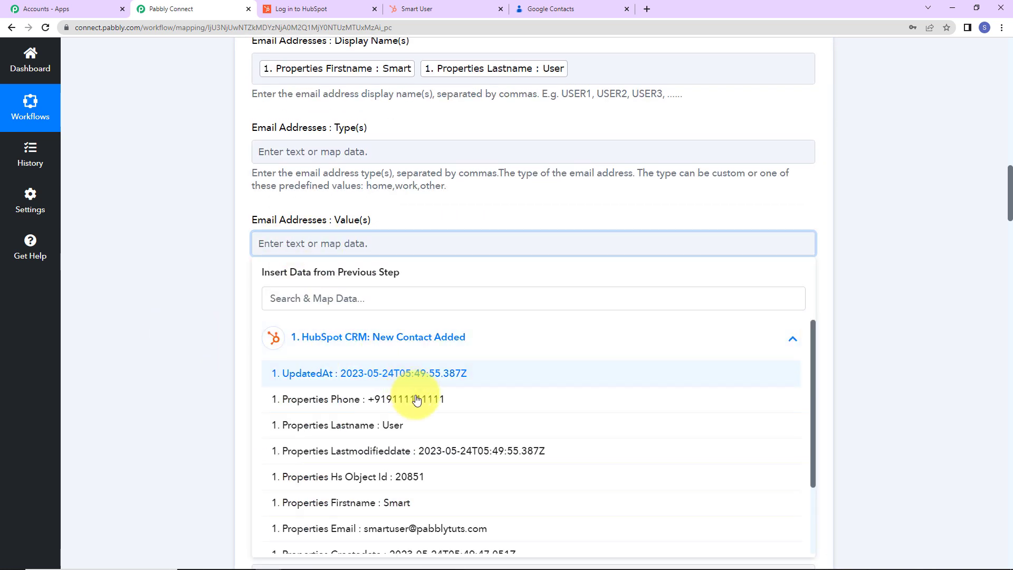
click(378, 527)
click(207, 298)
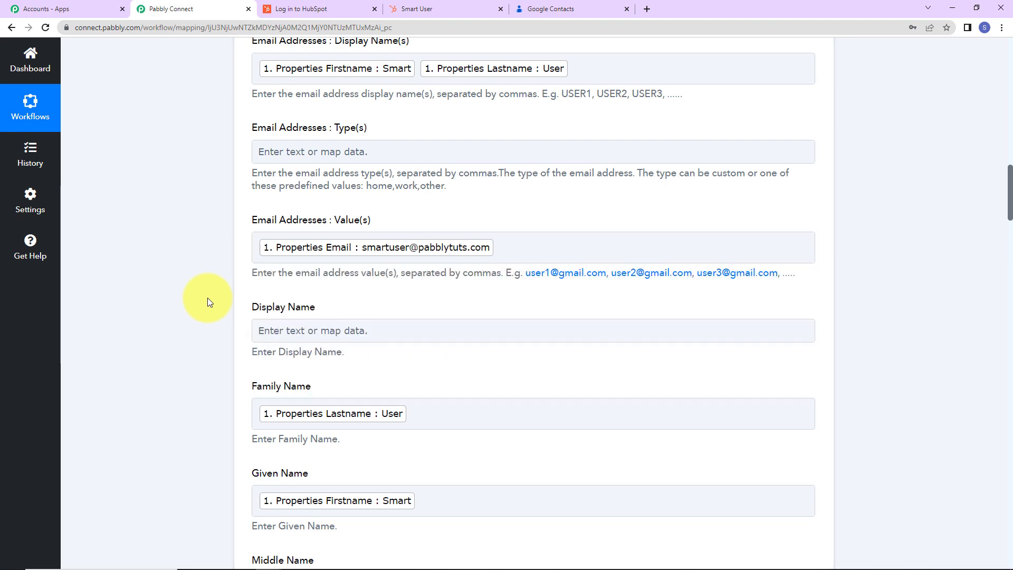
Map Phone Numbers : Value(s) to Properties Phone from the HubSpot CRM trigger.
scroll(535, 349, down, 14)
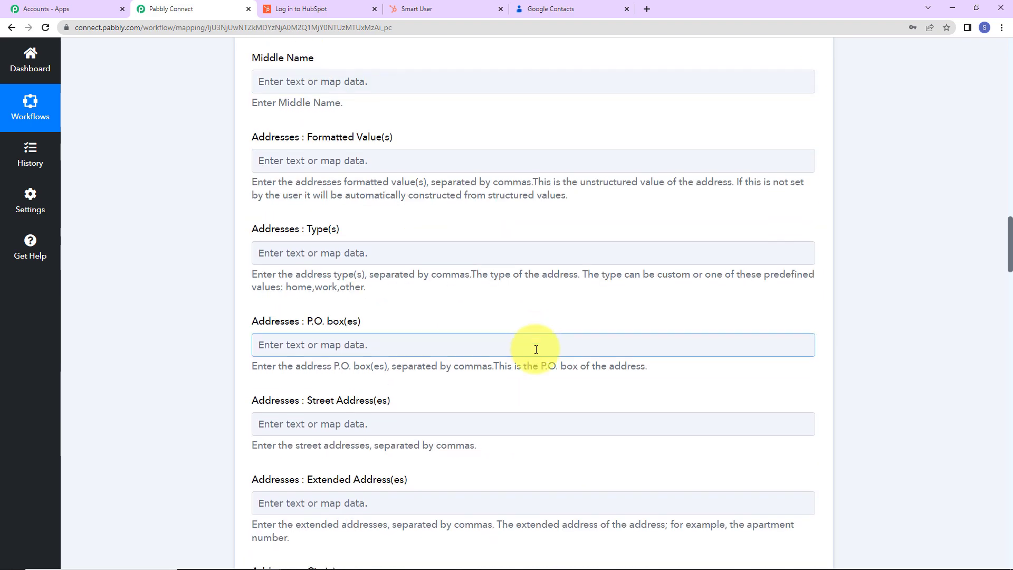
scroll(535, 349, down, 14)
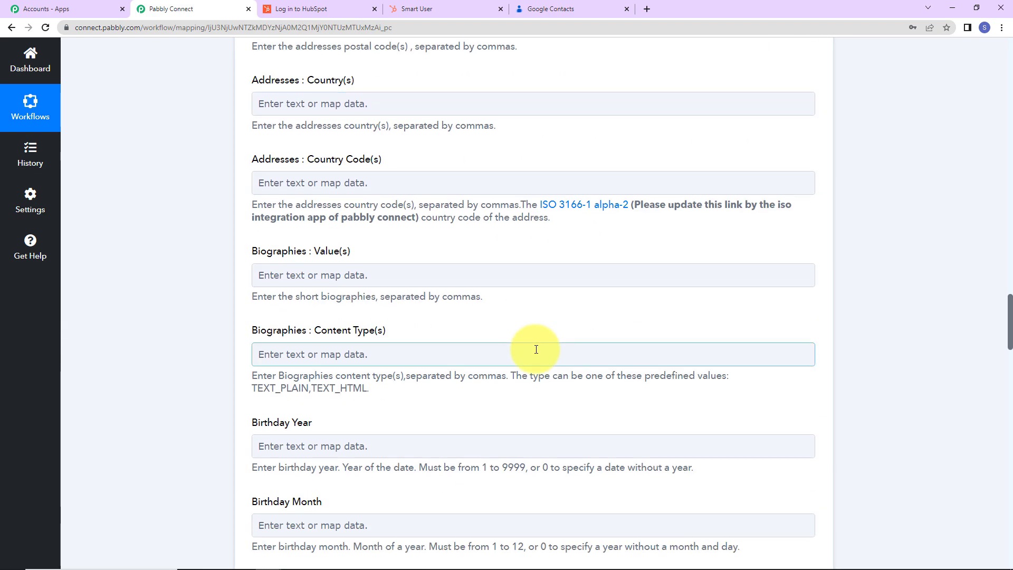
scroll(536, 349, down, 2)
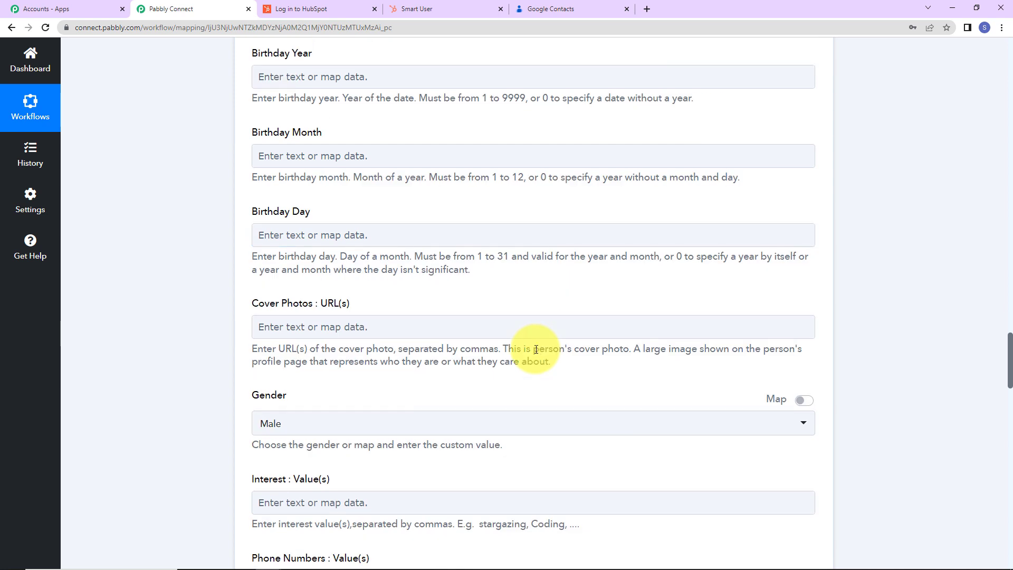
scroll(536, 349, down, 5)
scroll(480, 299, down, 2)
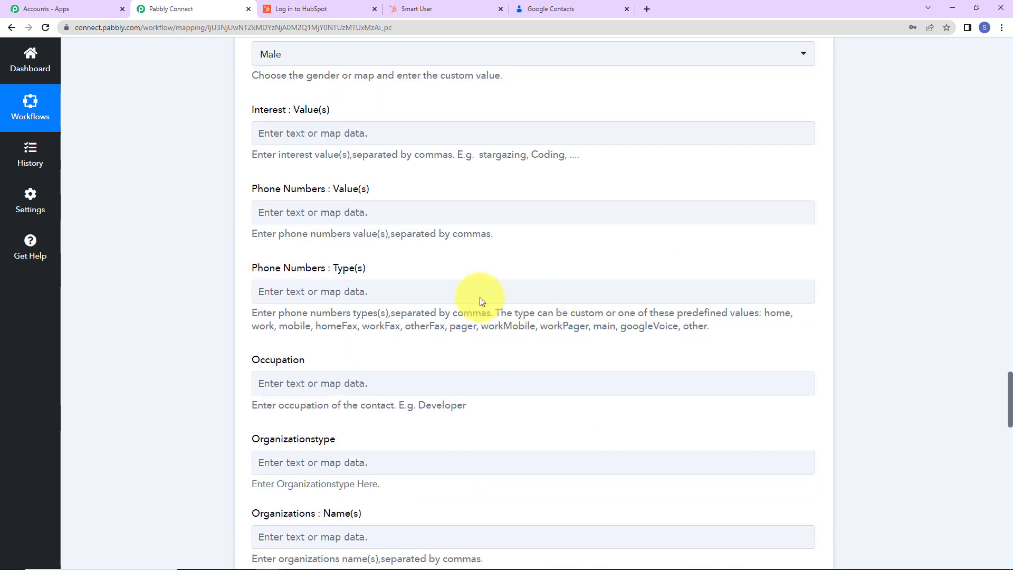
click(371, 216)
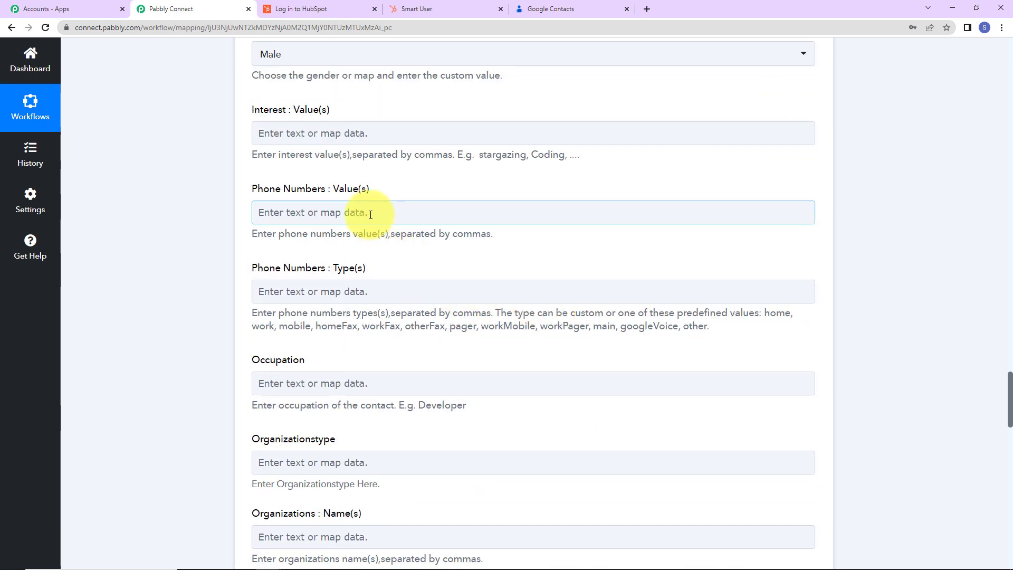
click(371, 214)
click(366, 305)
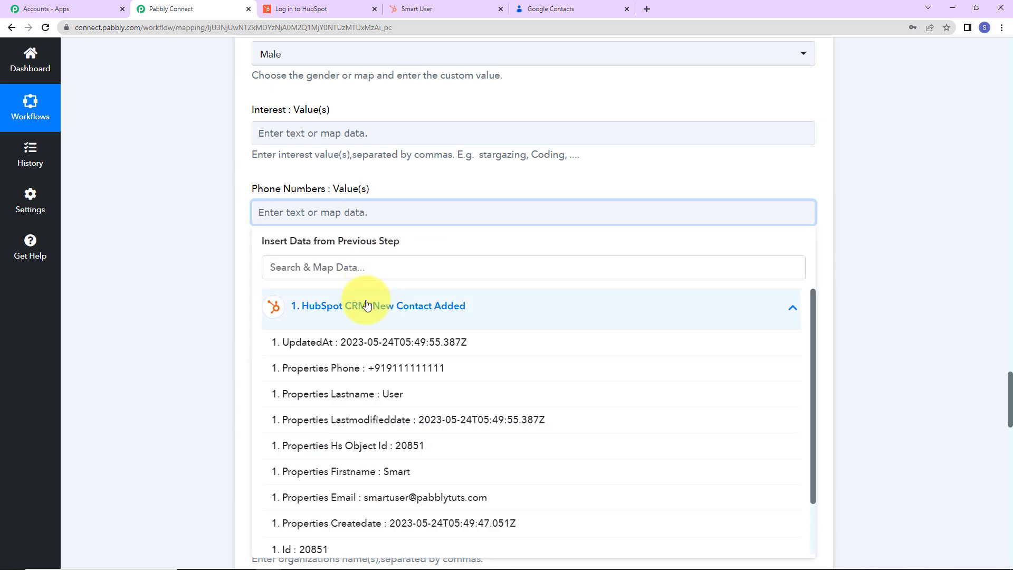
click(369, 370)
click(158, 248)
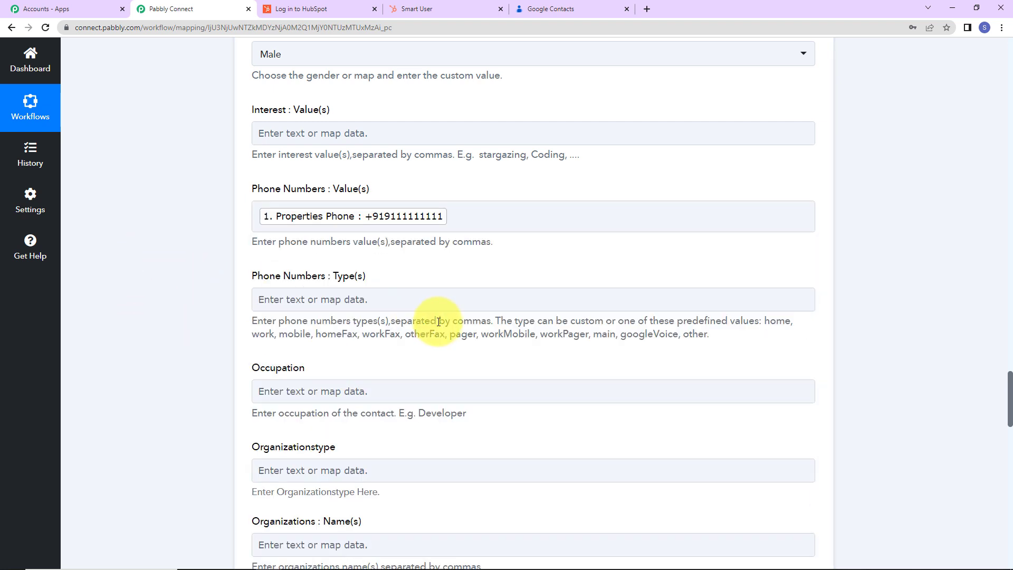
Save the Google Contacts action with a test request, and reload the Google Contacts list to check for the contact.
scroll(431, 313, down, 20)
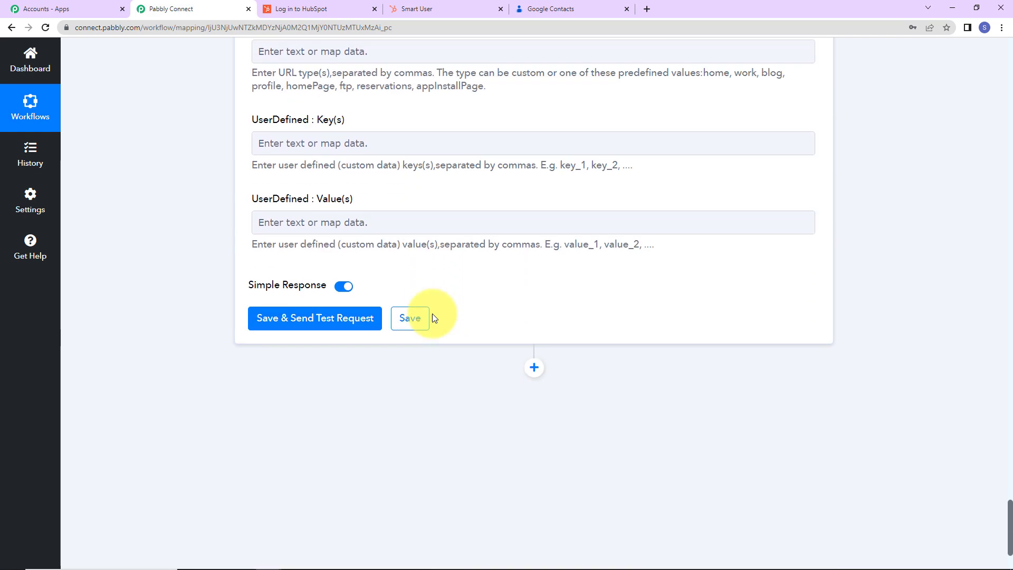
click(325, 319)
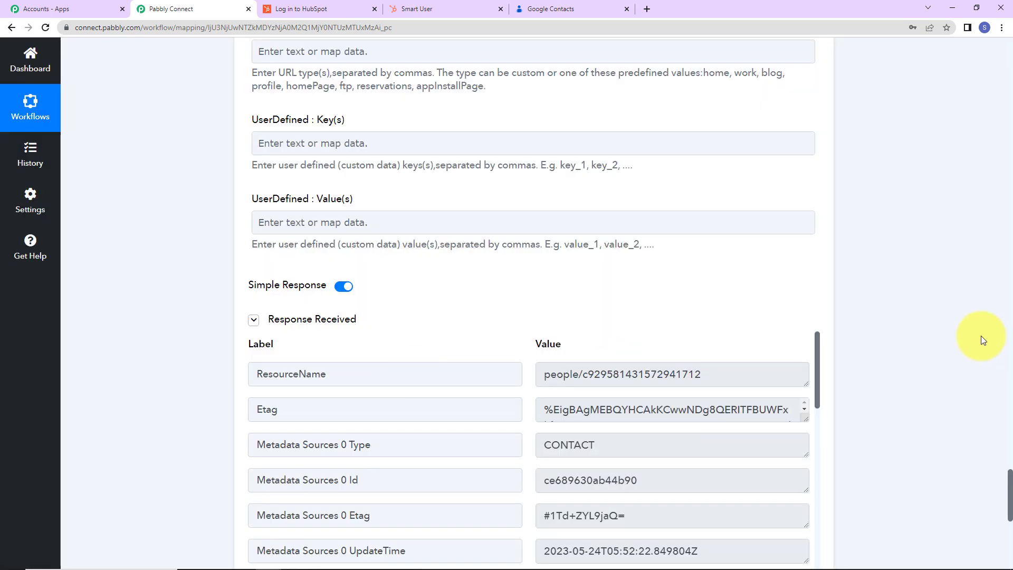
scroll(982, 339, down, 3)
scroll(982, 339, down, 3)
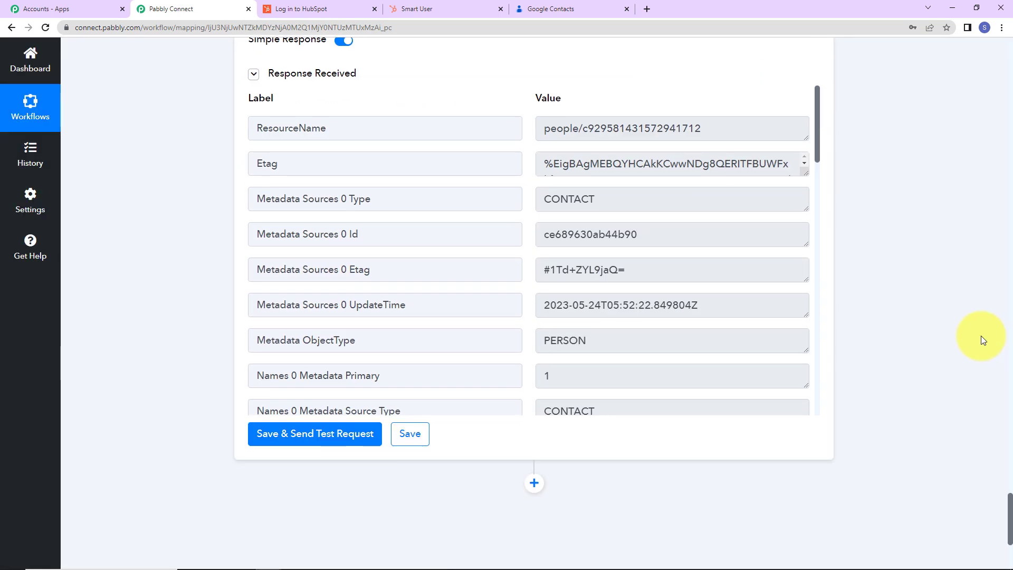
click(566, 9)
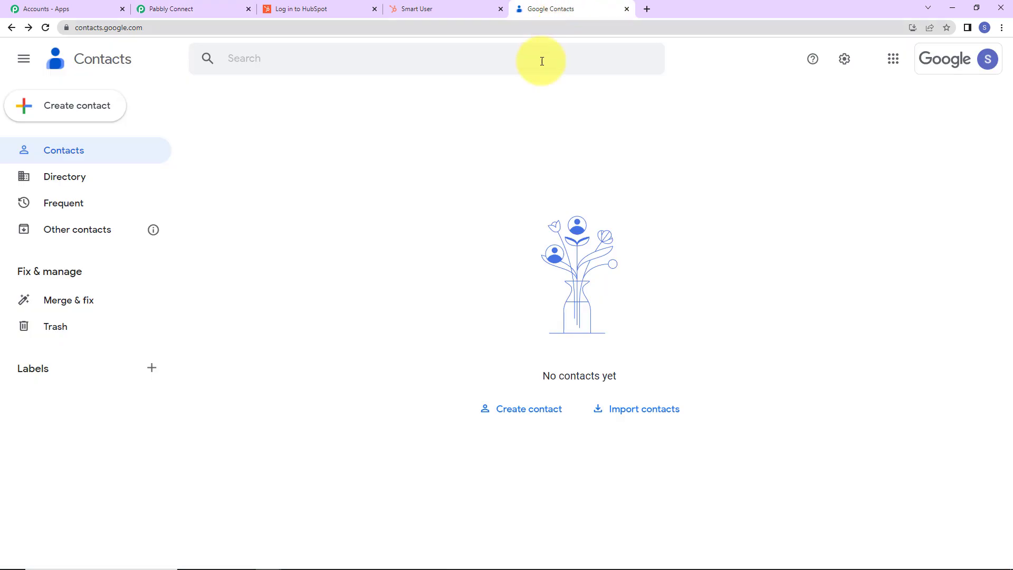
click(45, 27)
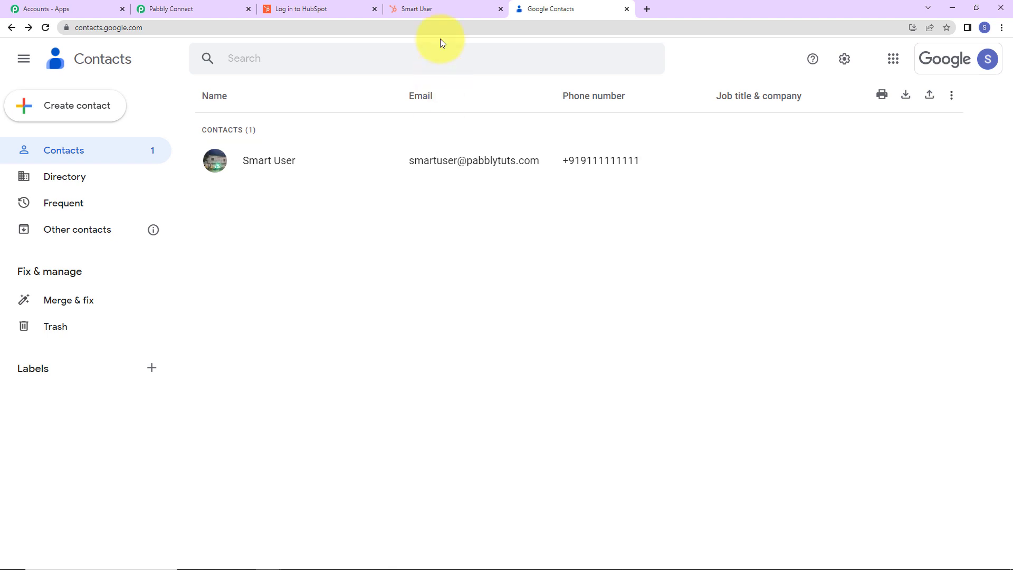
Switch to HubSpot, start a new contact from the contacts list and enter the contact's email address.
click(438, 8)
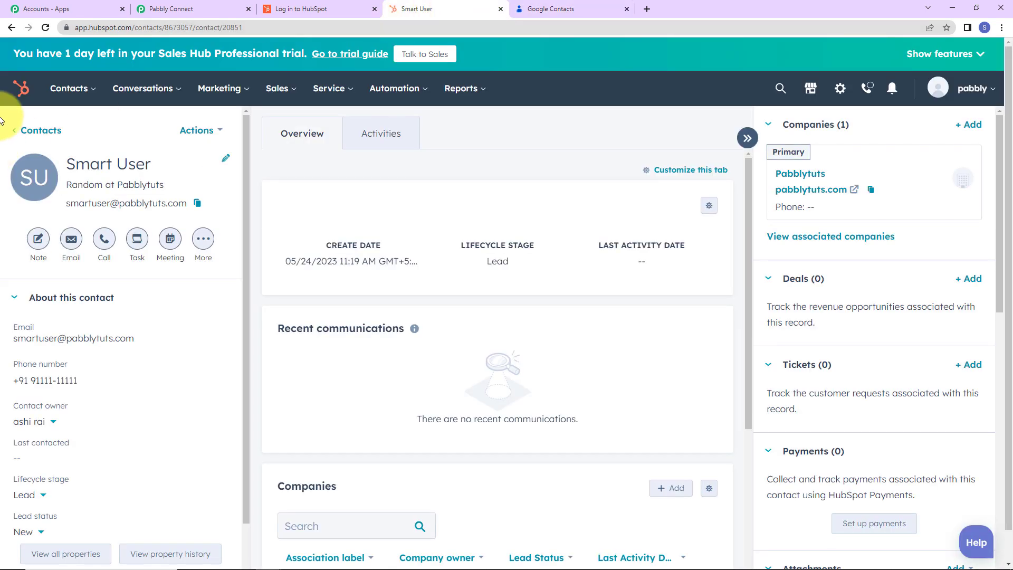
mouse_move(68, 88)
click(77, 131)
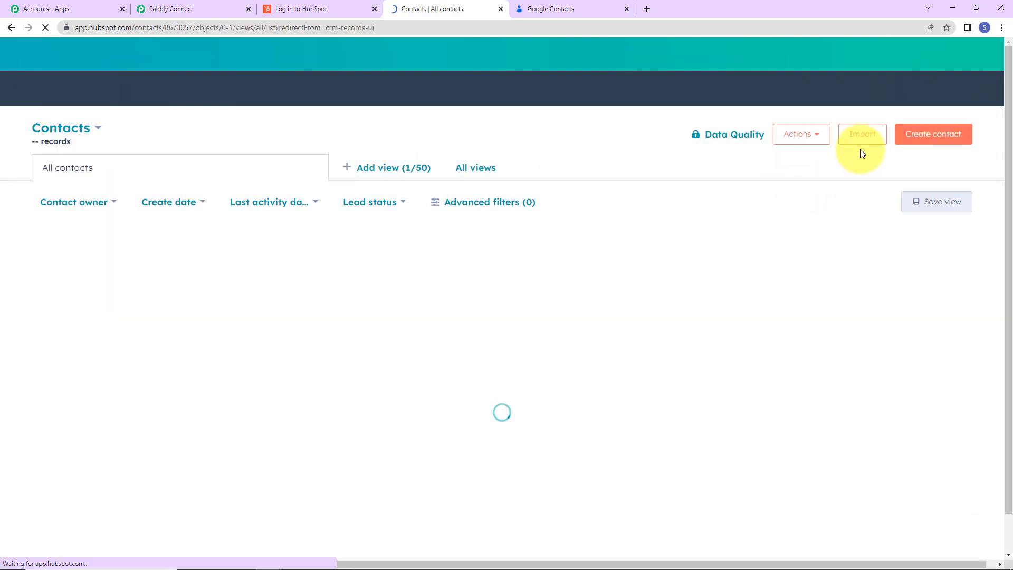
click(934, 138)
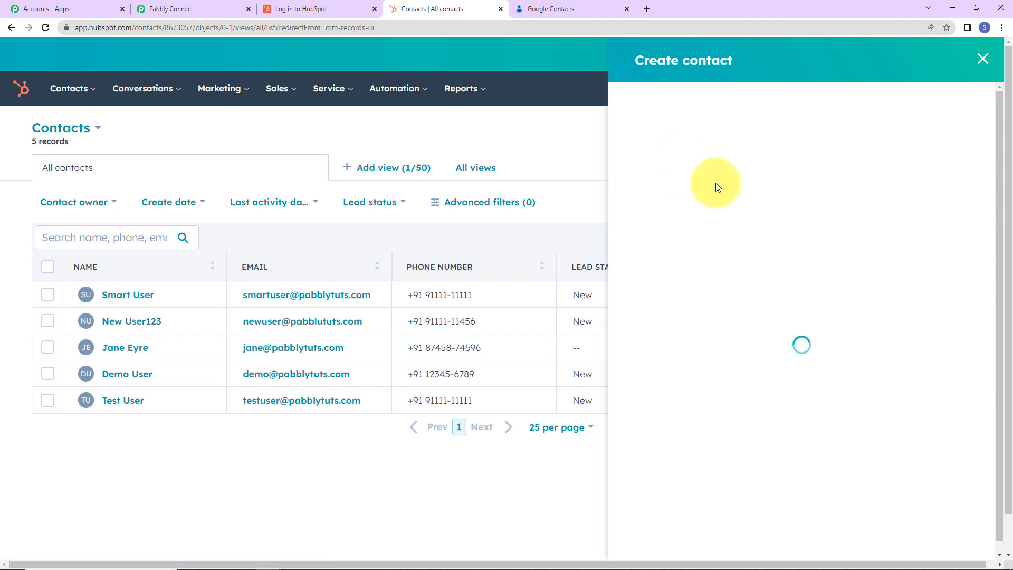
click(714, 163)
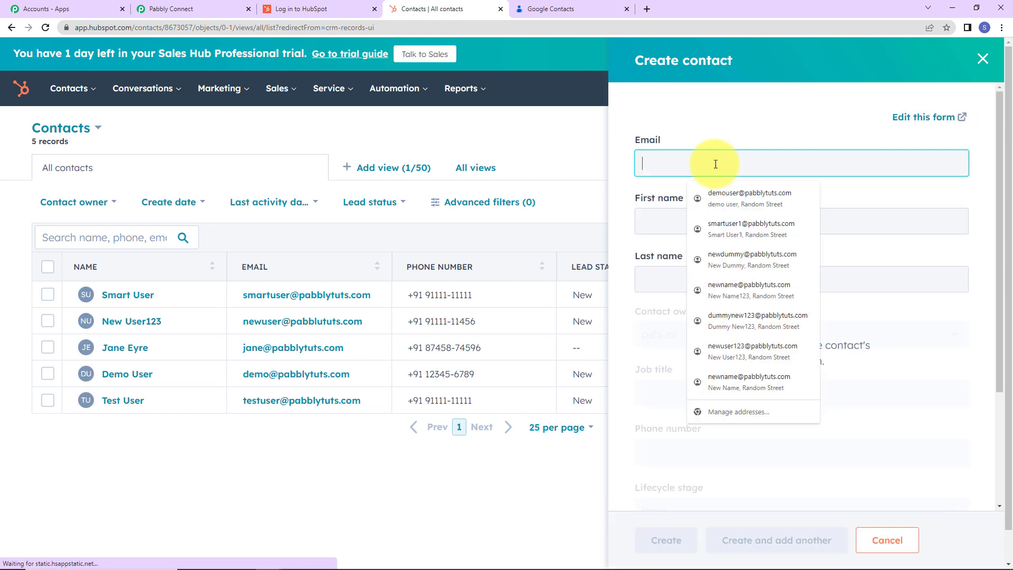
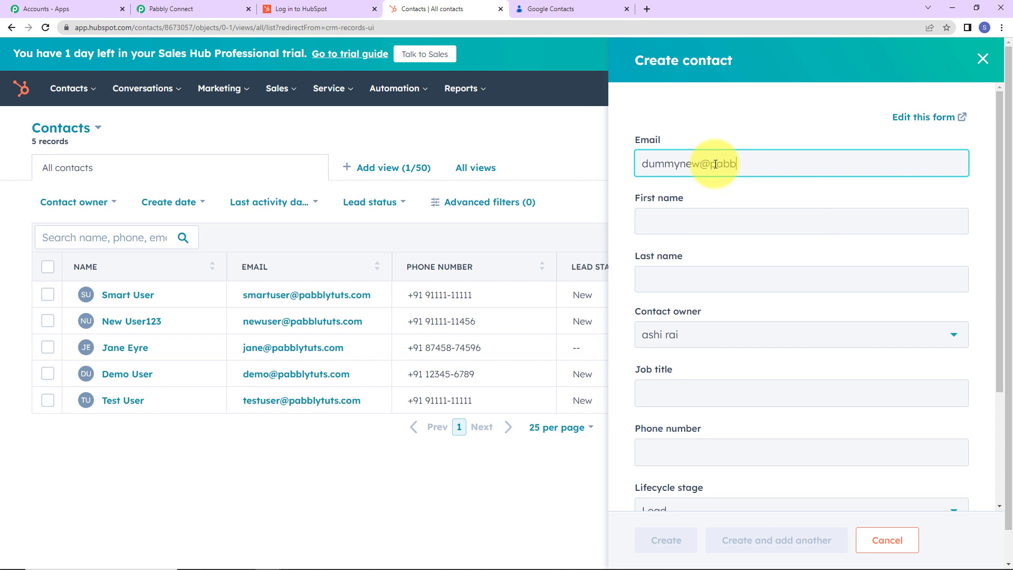
key(Tab)
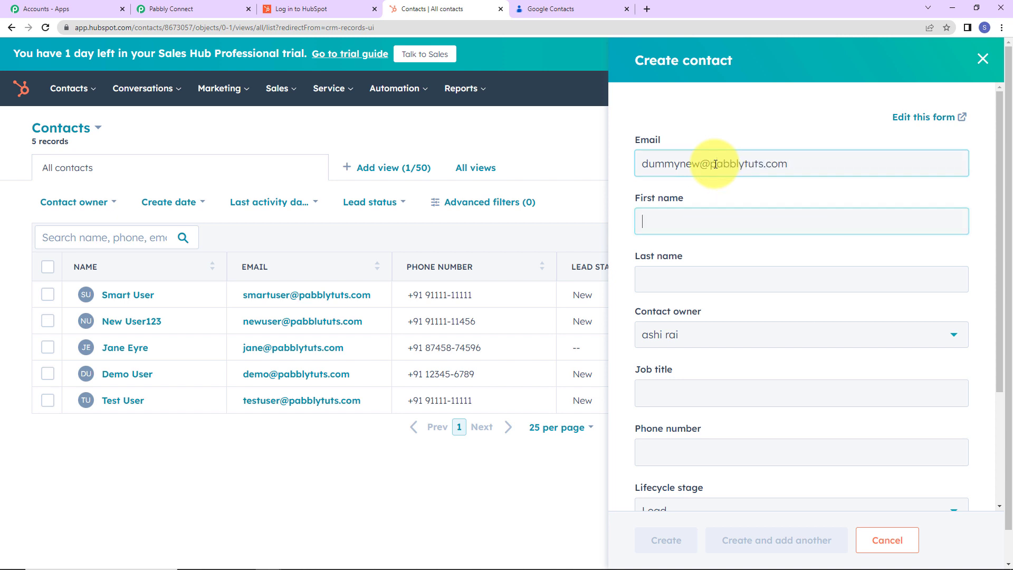
Fill in the new HubSpot contact's first name and last name.
text(Dummy)
key(Tab)
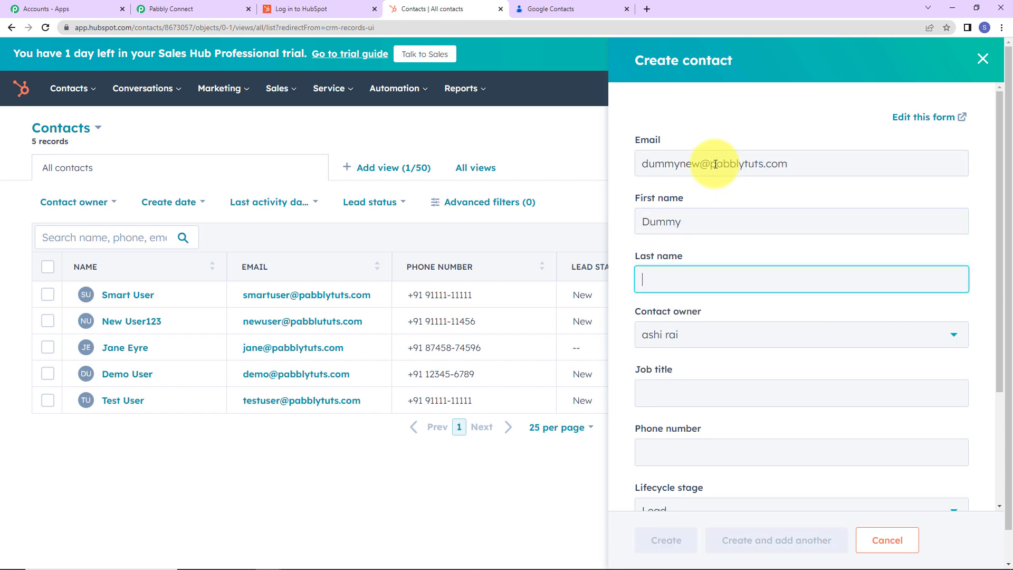
text(New)
key(Tab)
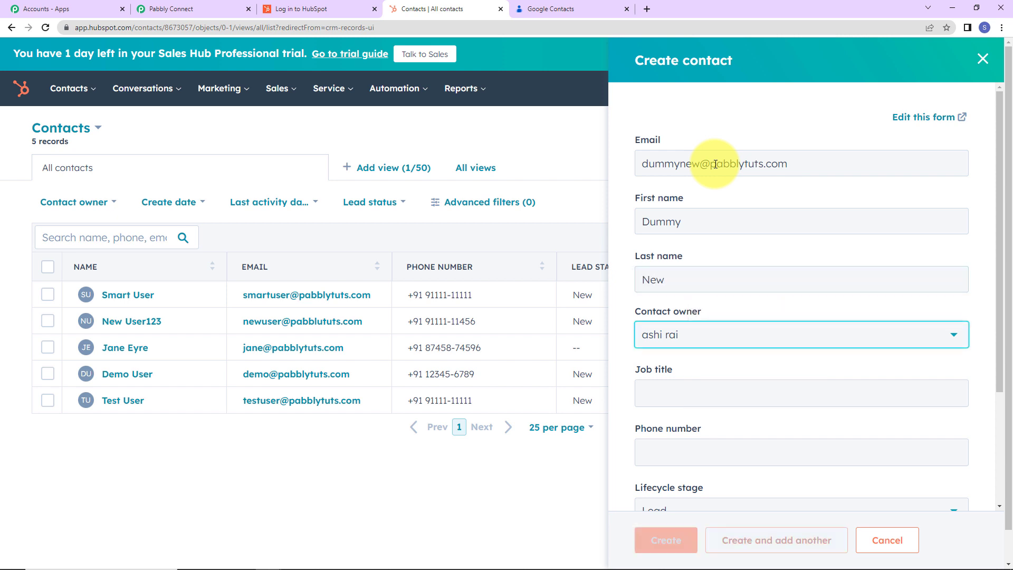
Set the new contact's job title to Random and fill in the contact's phone number.
scroll(633, 338, down, 3)
click(685, 270)
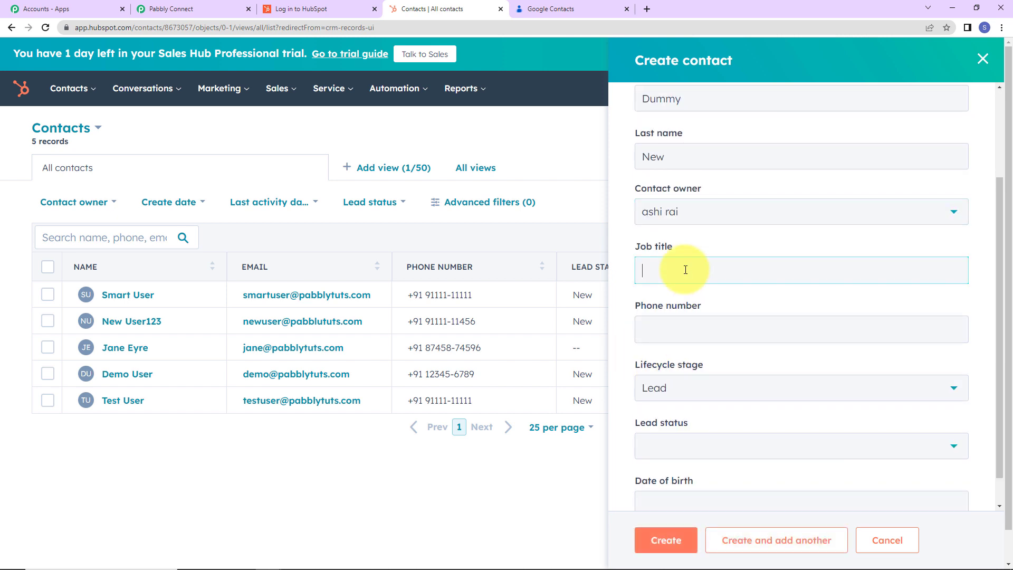
text(Random)
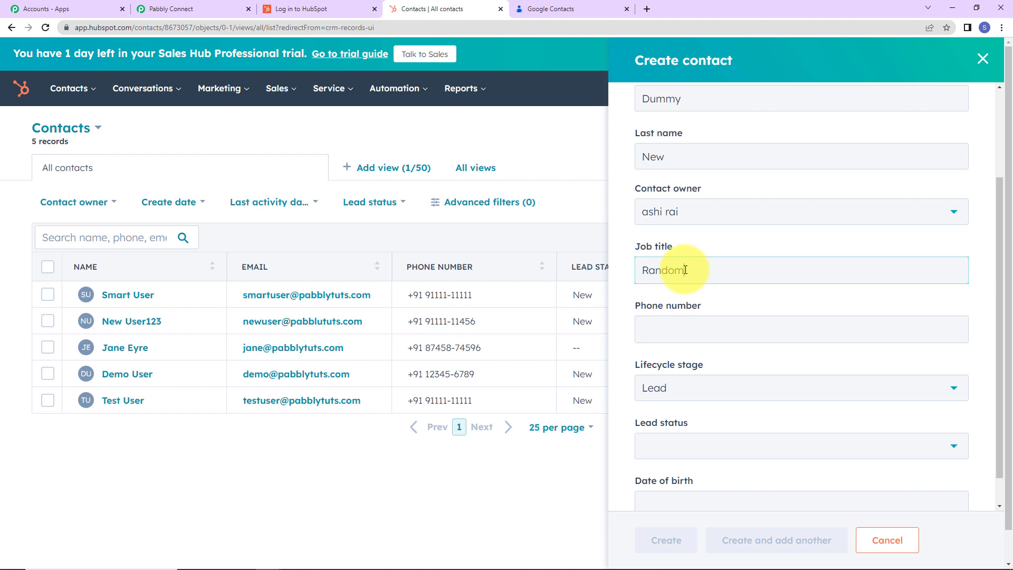
click(726, 331)
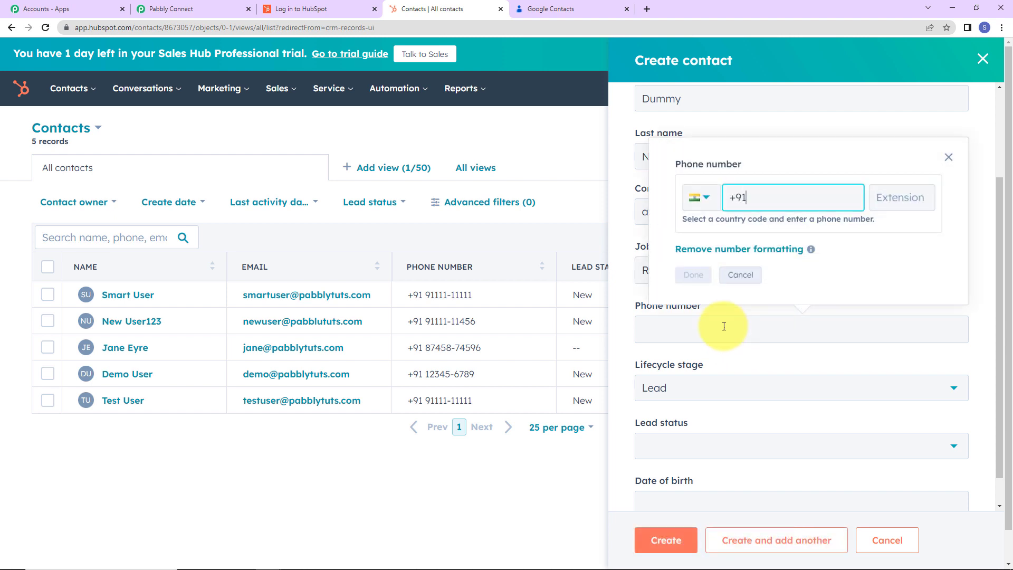
text(9111111112)
click(693, 274)
Choose Lead as the lifecycle stage and Open as the lead status, and create the contact.
scroll(709, 381, down, 1)
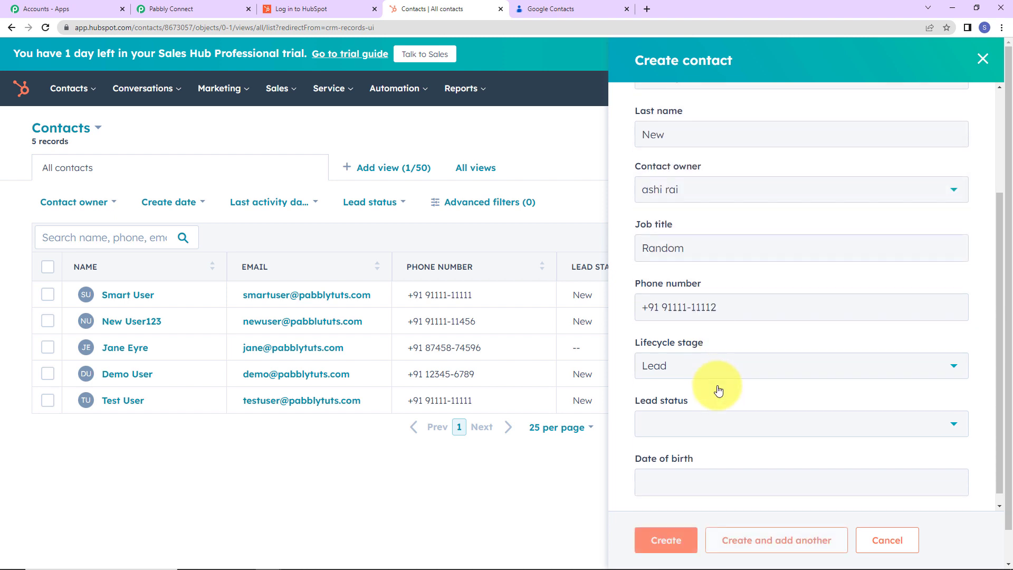
click(690, 349)
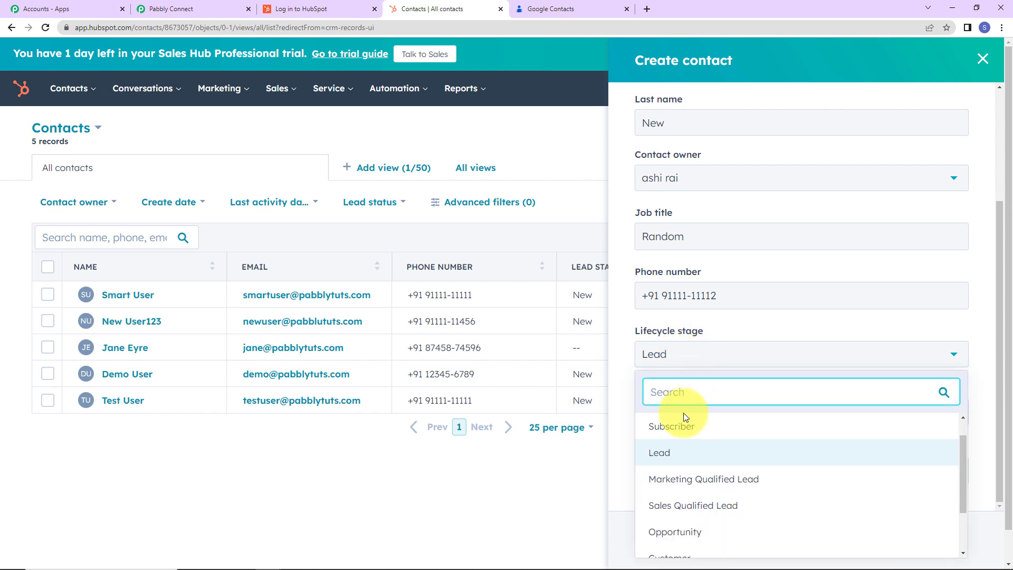
click(659, 451)
click(675, 398)
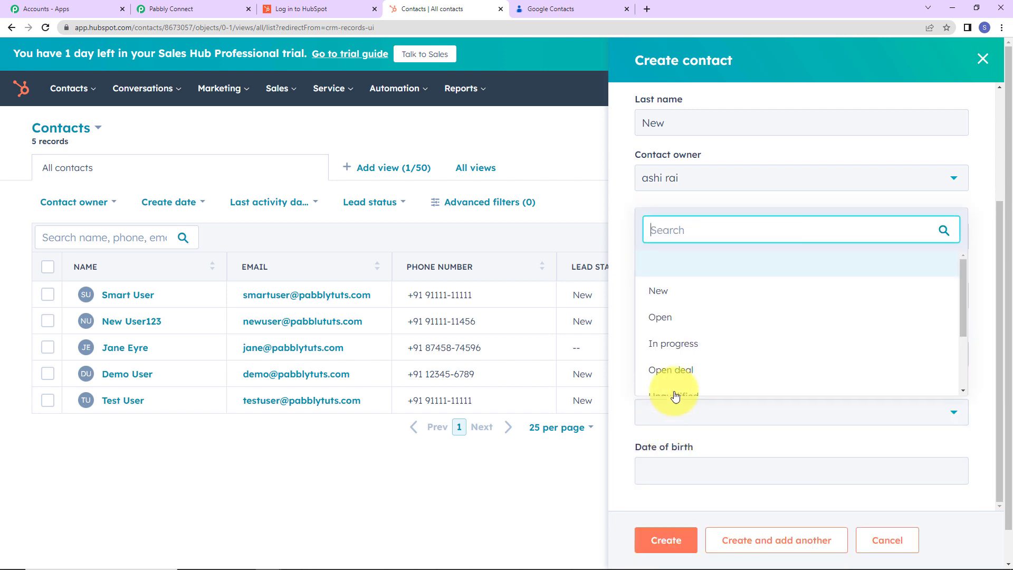
click(667, 317)
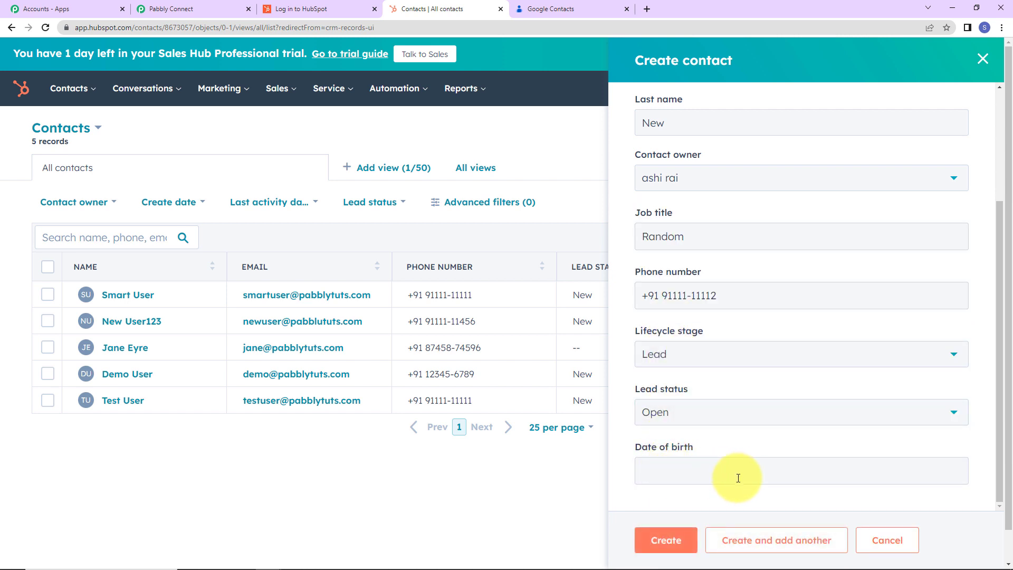
click(673, 541)
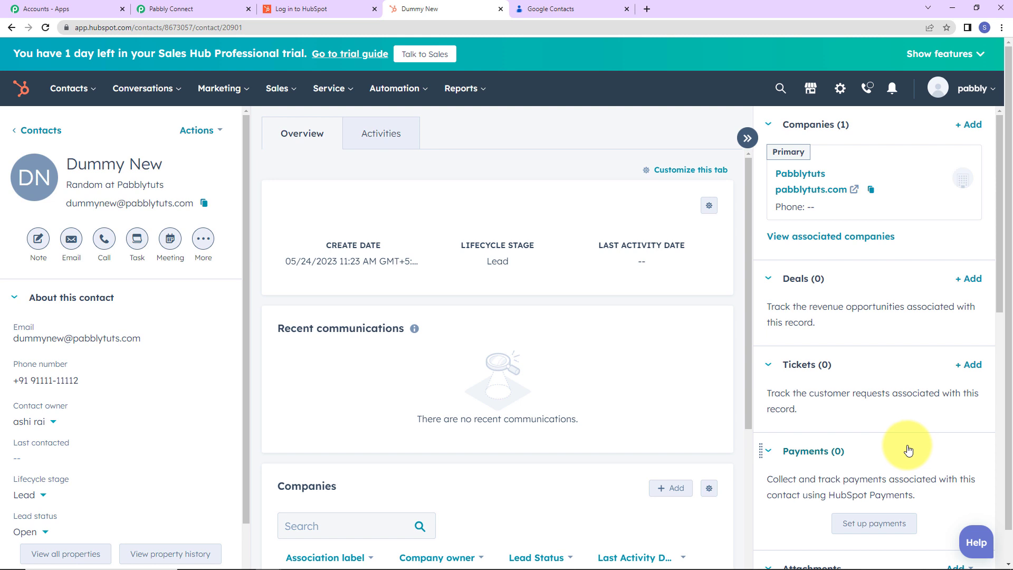
Switch to Google Contacts and reload the list to check for the newly created HubSpot contact.
key(ctrl+Tab)
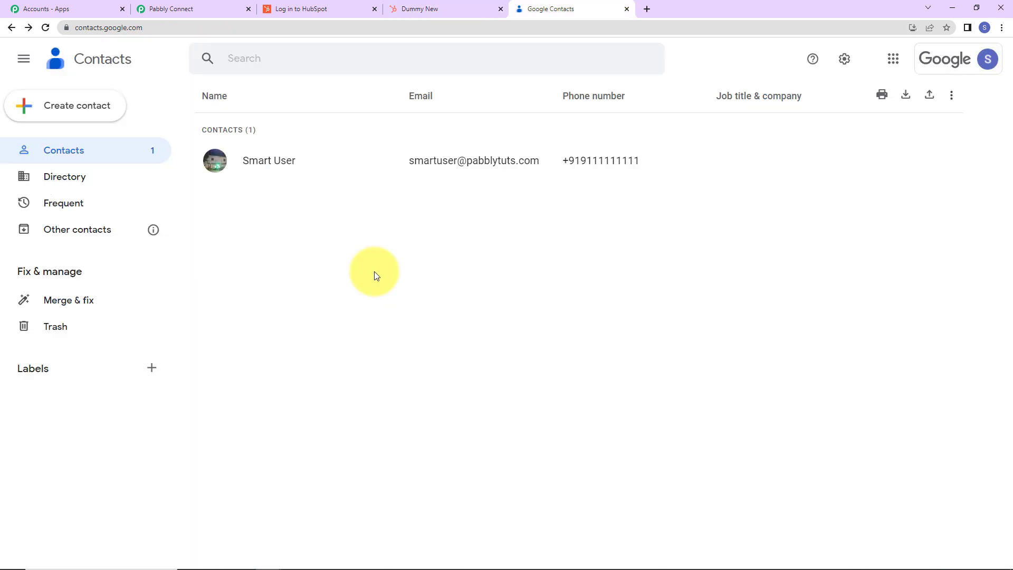
click(45, 27)
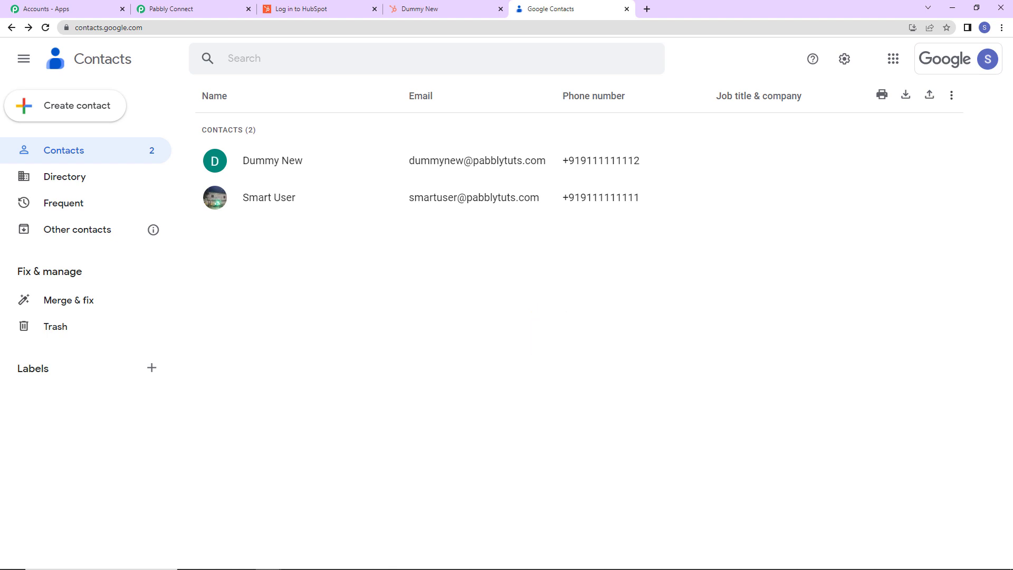
Switch back to Pabbly Connect and collapse the HubSpot CRM trigger and the Google Contacts action in the workflow.
click(208, 9)
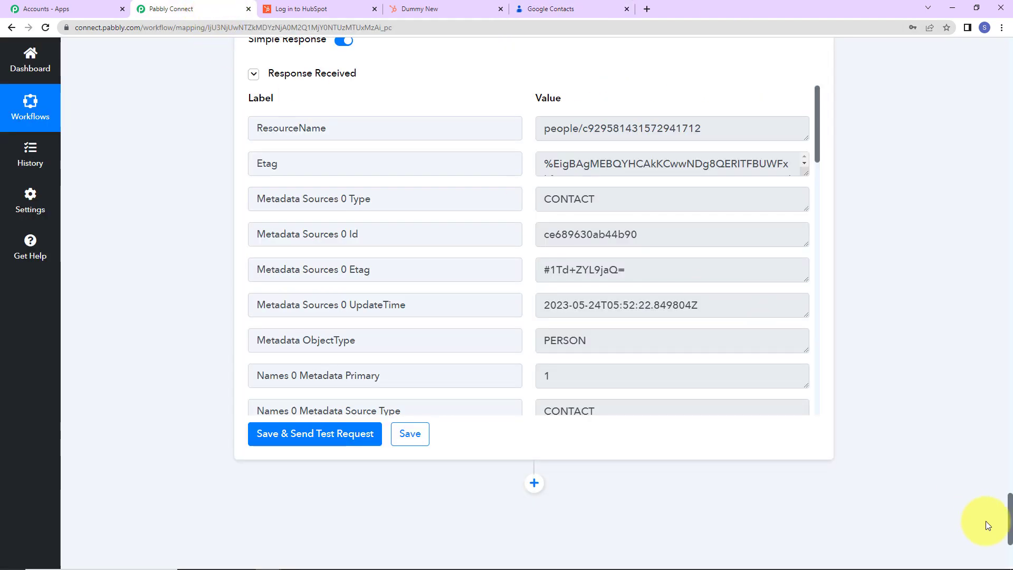
drag(1009, 509, 986, 24)
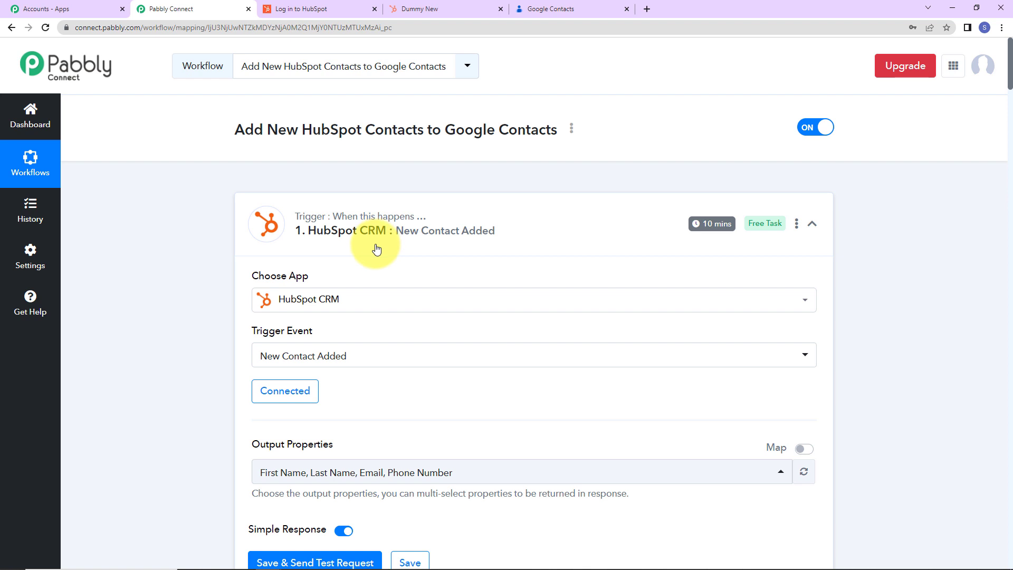
click(810, 224)
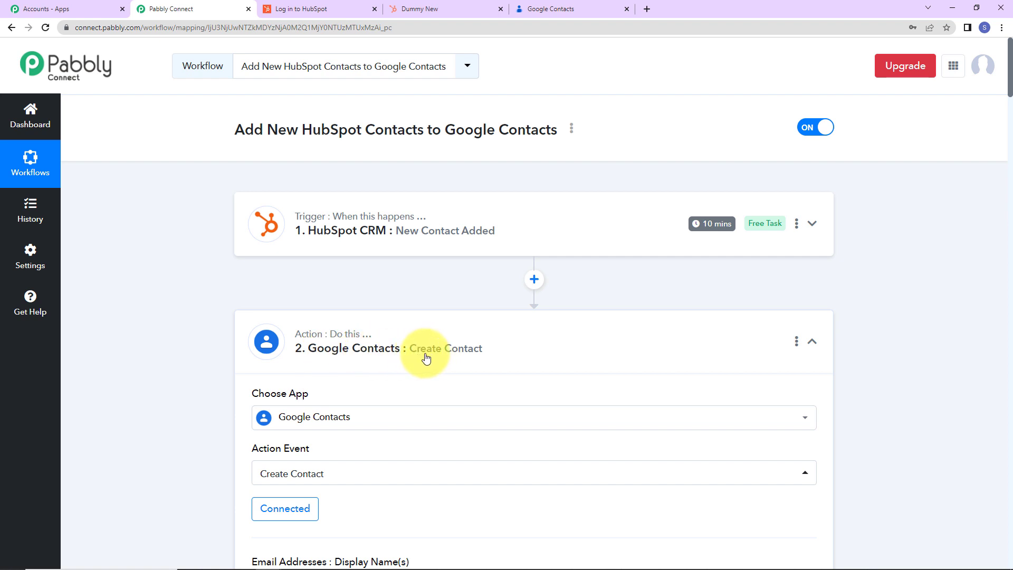
click(820, 347)
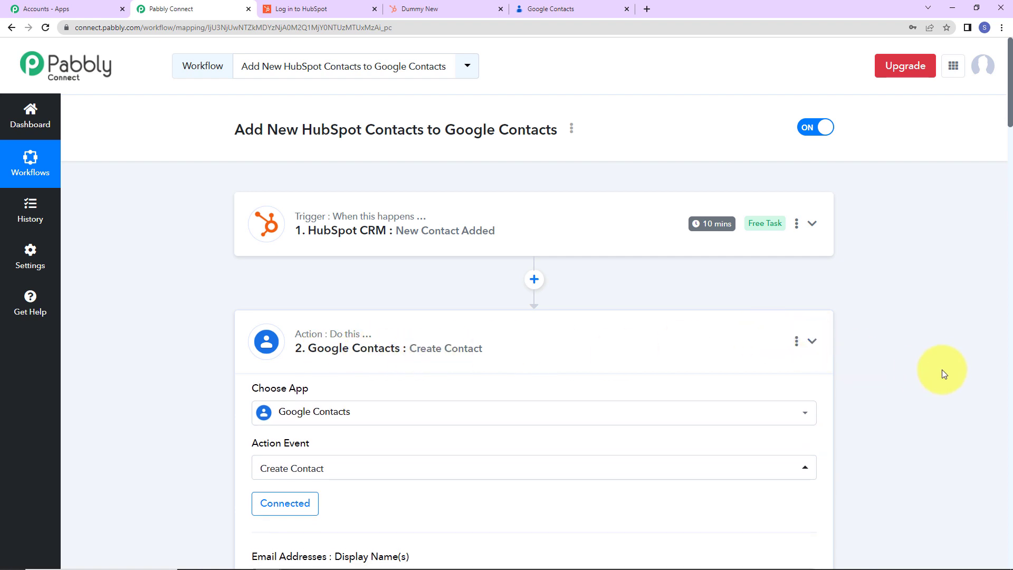